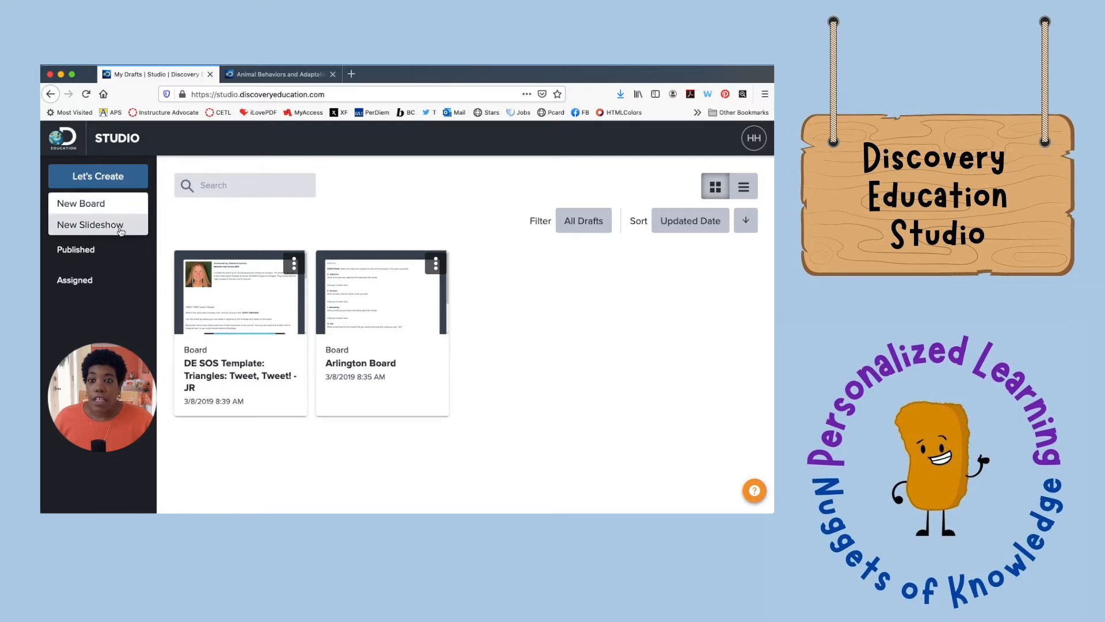
# Create a new slideshow and add a second slide with the Resource Side by Side layout.
pyautogui.click(119, 228)
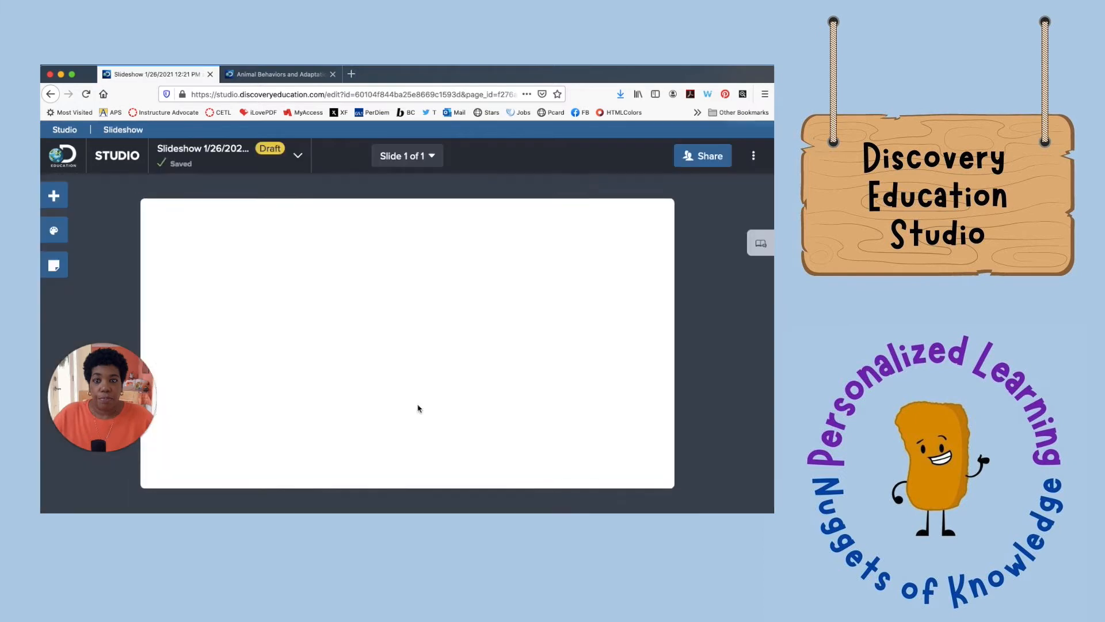
pyautogui.click(436, 161)
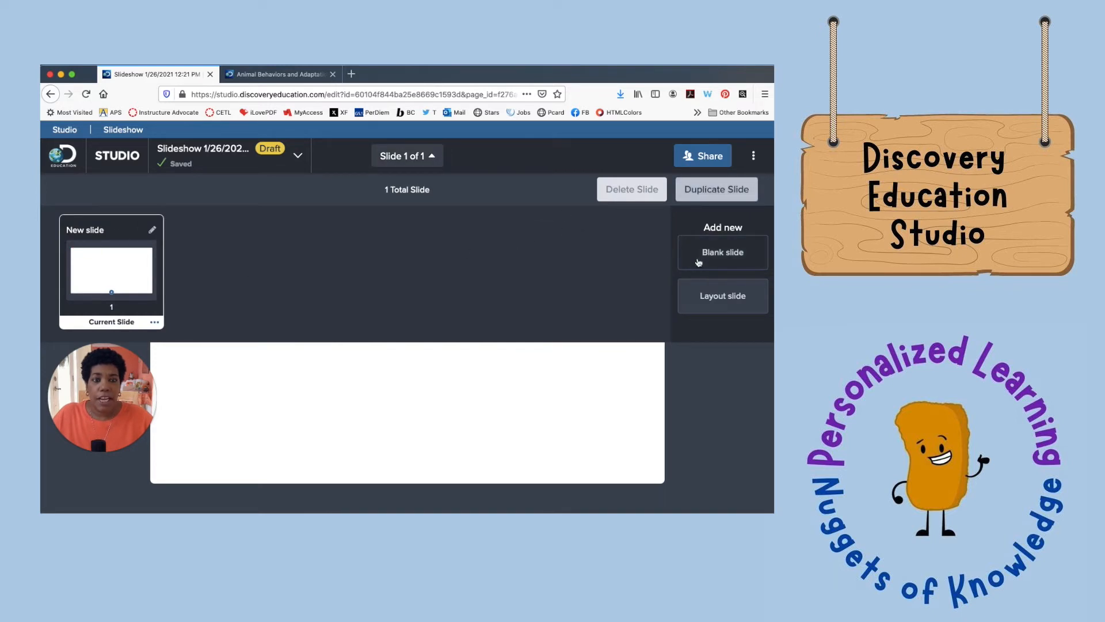
pyautogui.click(716, 299)
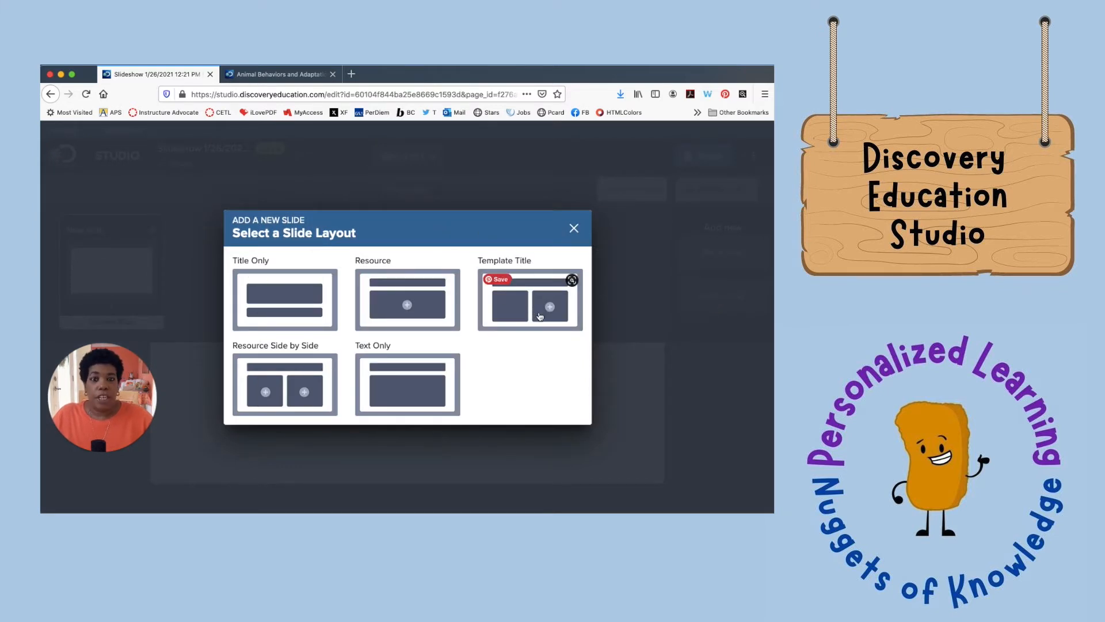
pyautogui.click(286, 390)
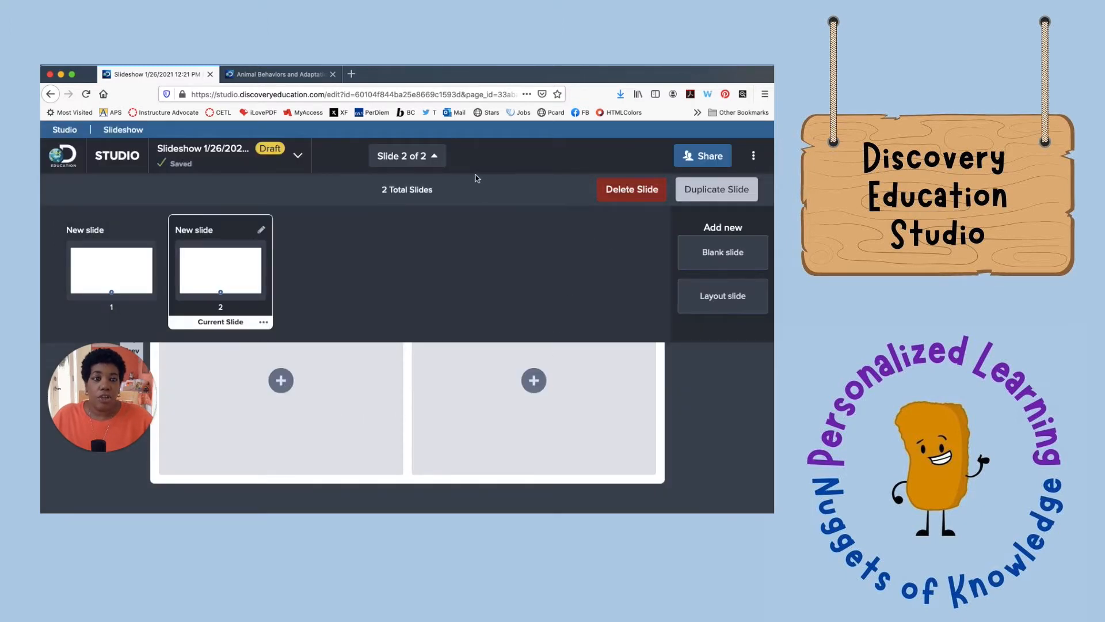
pyautogui.click(435, 157)
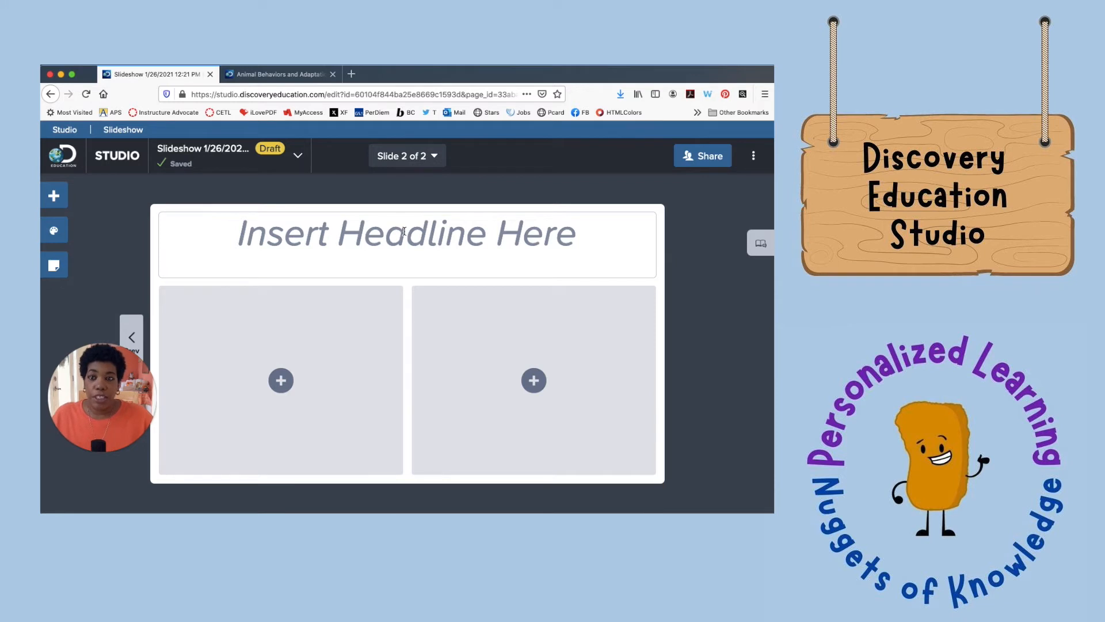
# Examine the content and quiz item types that can be added to the slide's first resource placeholder.
pyautogui.click(285, 380)
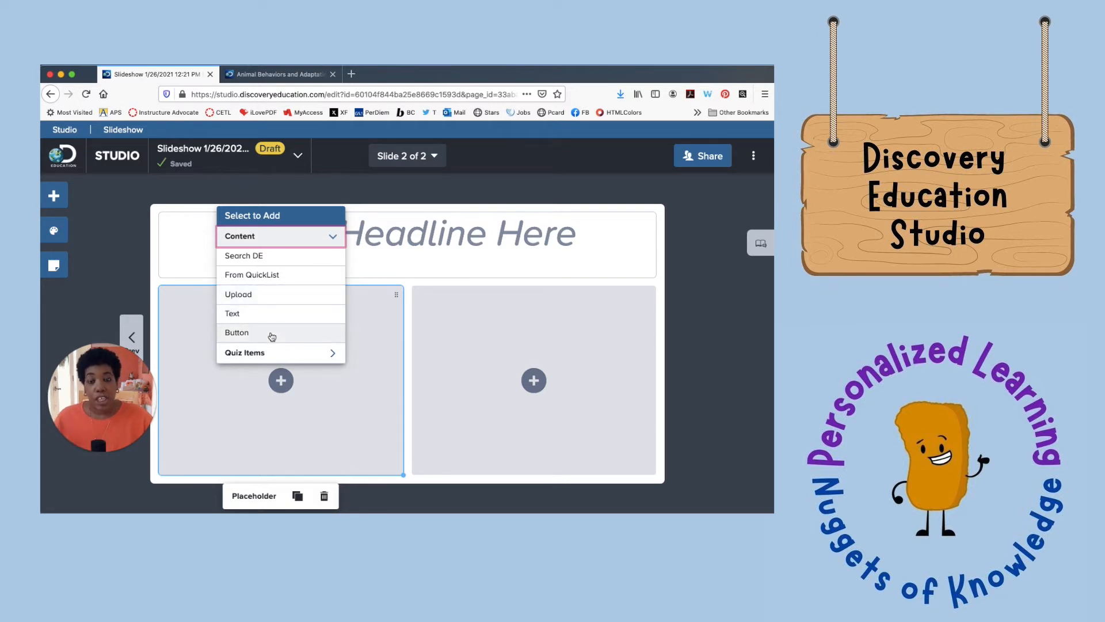
pyautogui.click(332, 353)
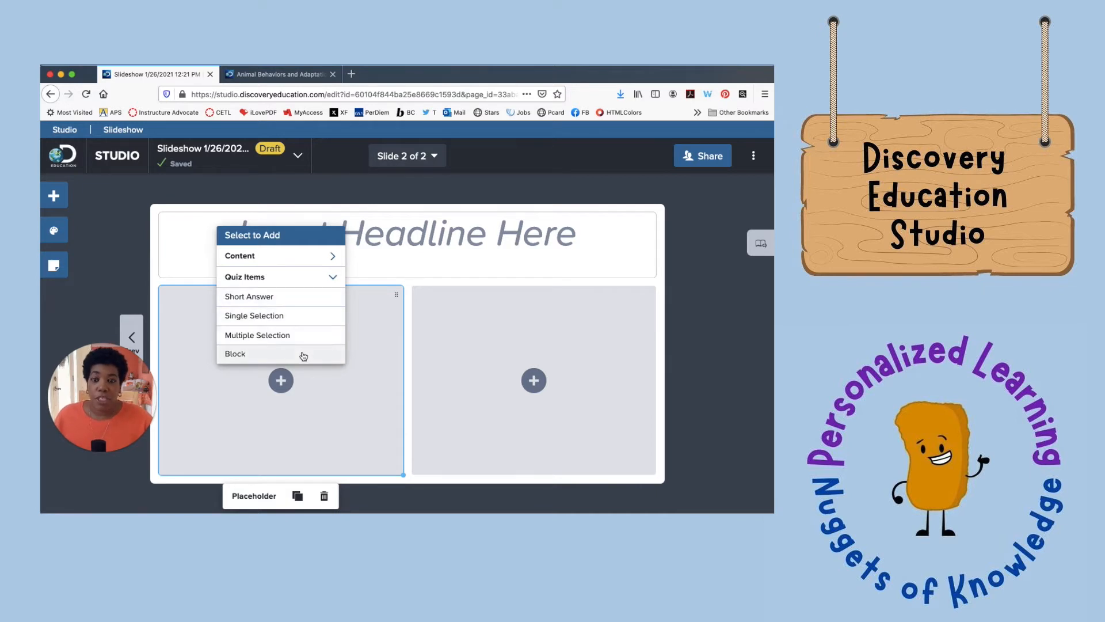
pyautogui.click(357, 364)
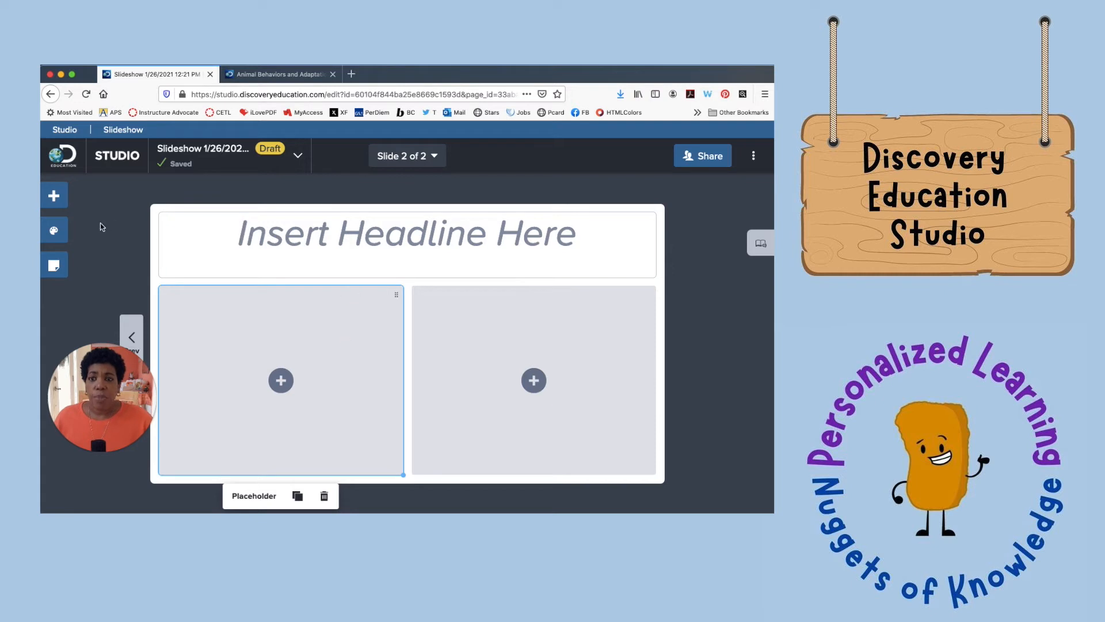
# Set the slide background to the Clipboard image and apply it to all slides.
pyautogui.click(61, 228)
pyautogui.moveTo(119, 338); pyautogui.dragTo(128, 187)
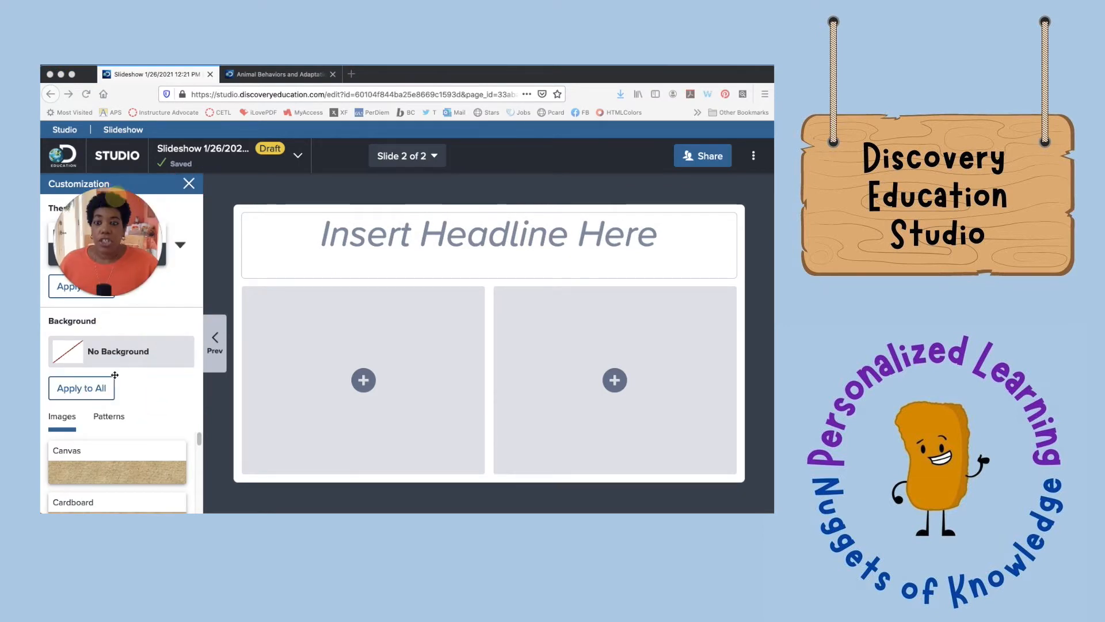
pyautogui.scroll(-3, 116, 471)
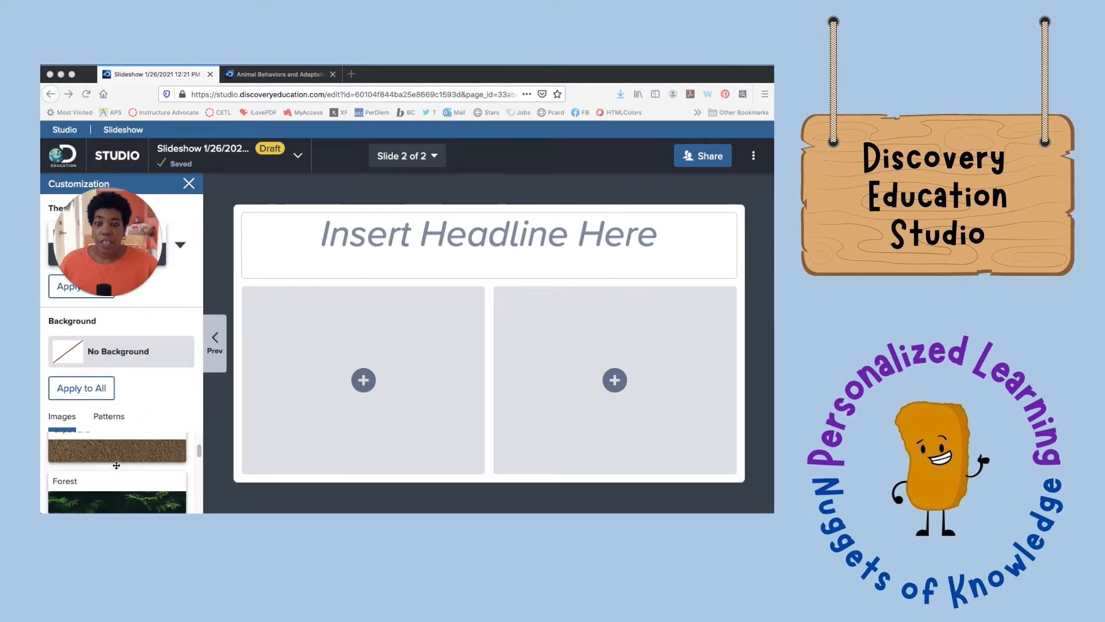
pyautogui.click(121, 456)
pyautogui.click(120, 455)
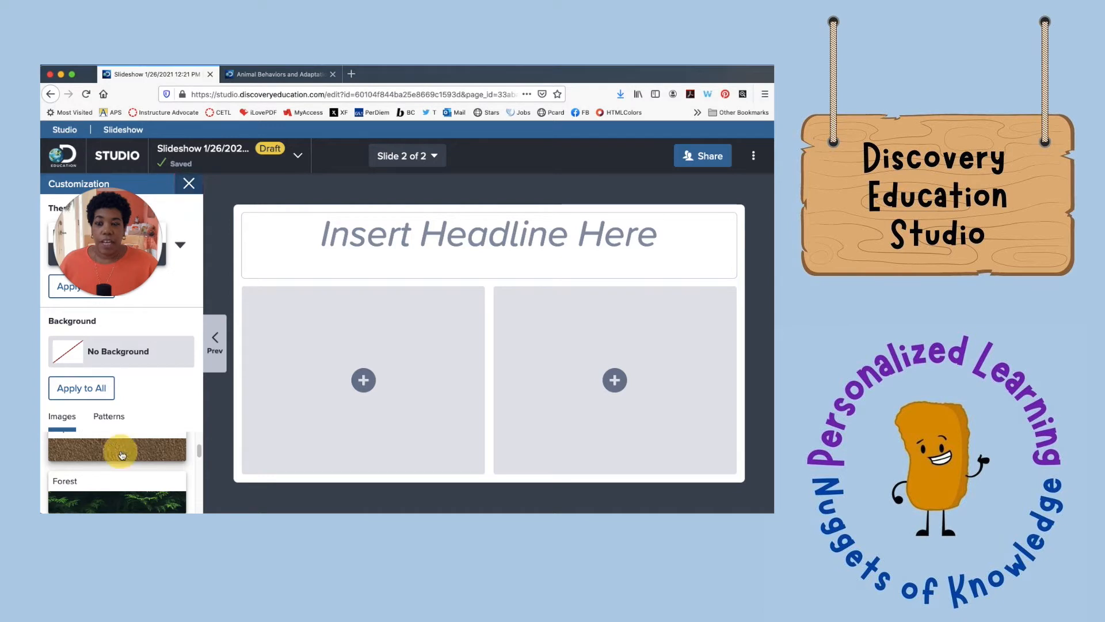
pyautogui.click(89, 391)
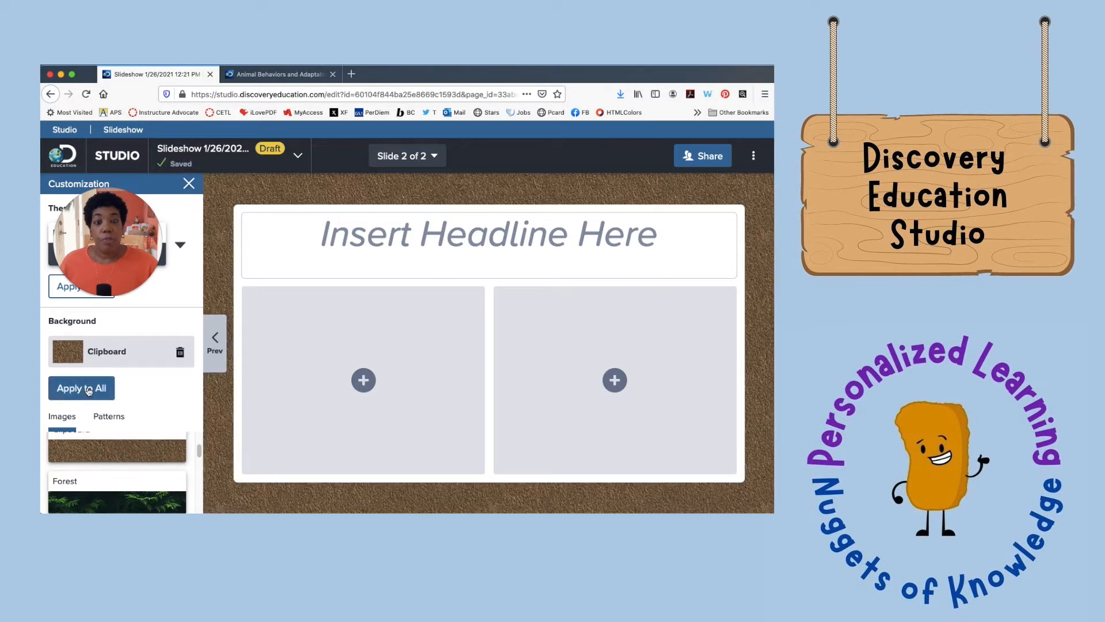
# Change the current slide's background to the Giraffe Spots pattern.
pyautogui.click(111, 420)
pyautogui.scroll(-5, 129, 440)
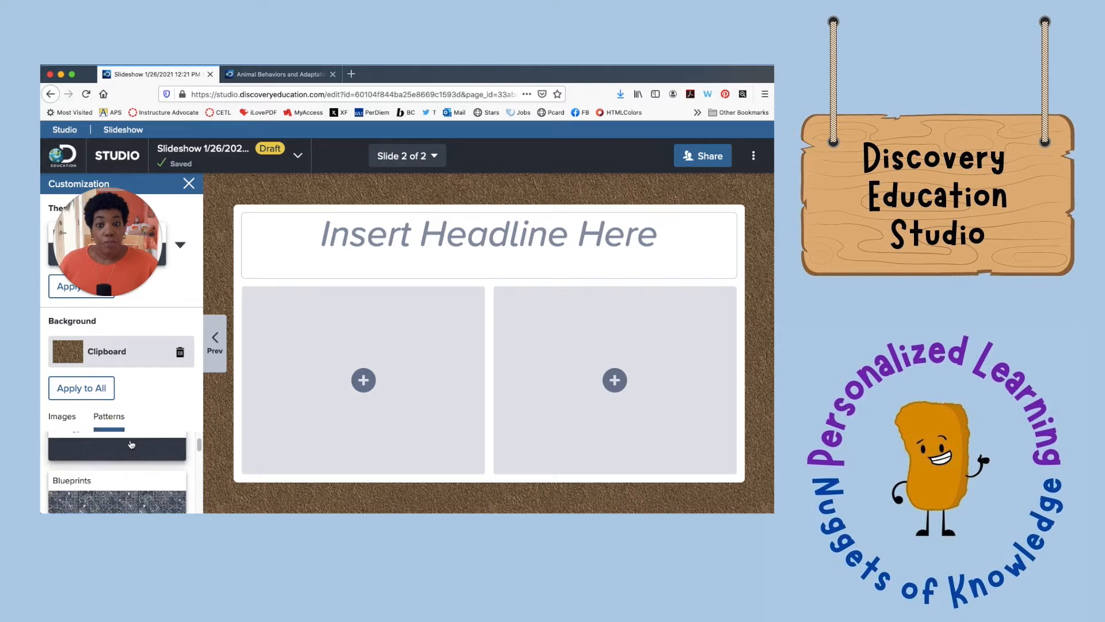
pyautogui.scroll(-3, 132, 455)
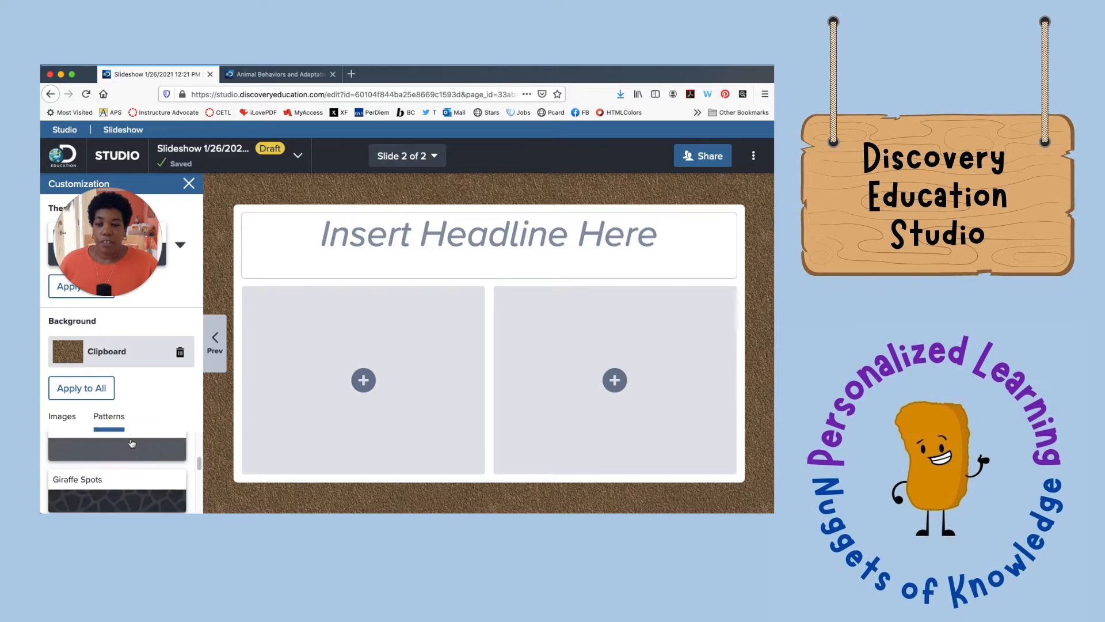
pyautogui.click(129, 487)
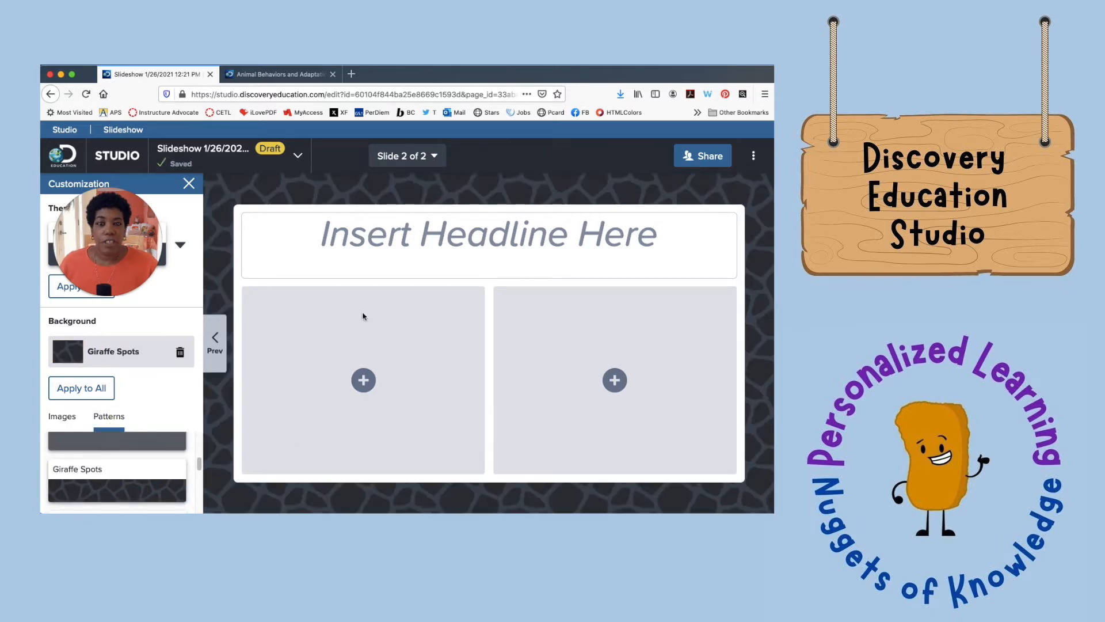
# Look through the available color themes without changing the default, and close the customization settings.
pyautogui.moveTo(123, 251); pyautogui.dragTo(129, 391)
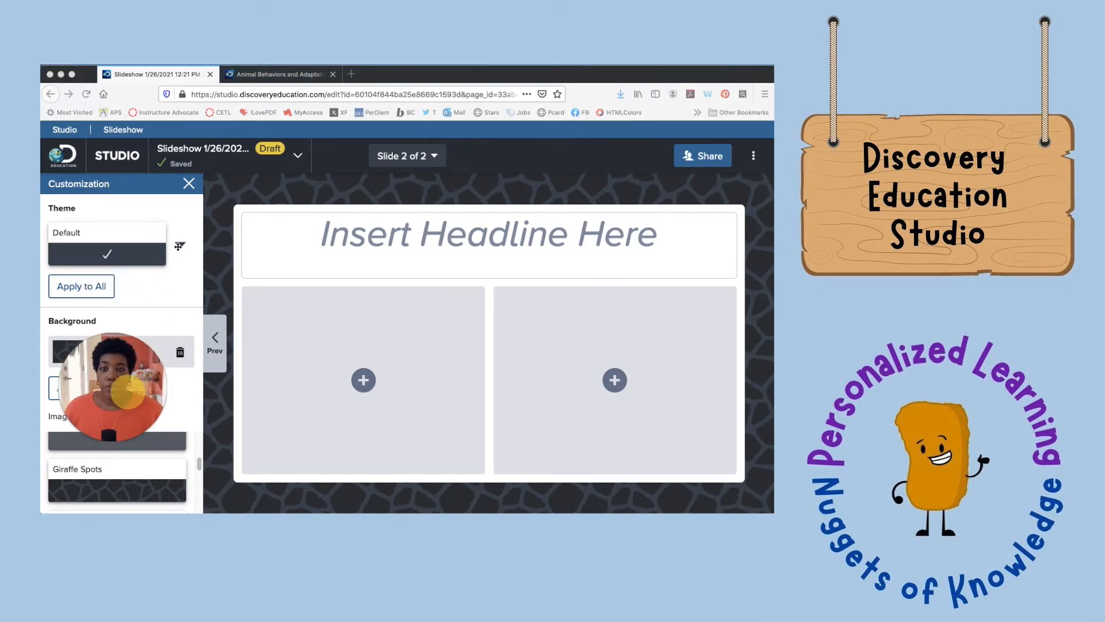
pyautogui.click(136, 247)
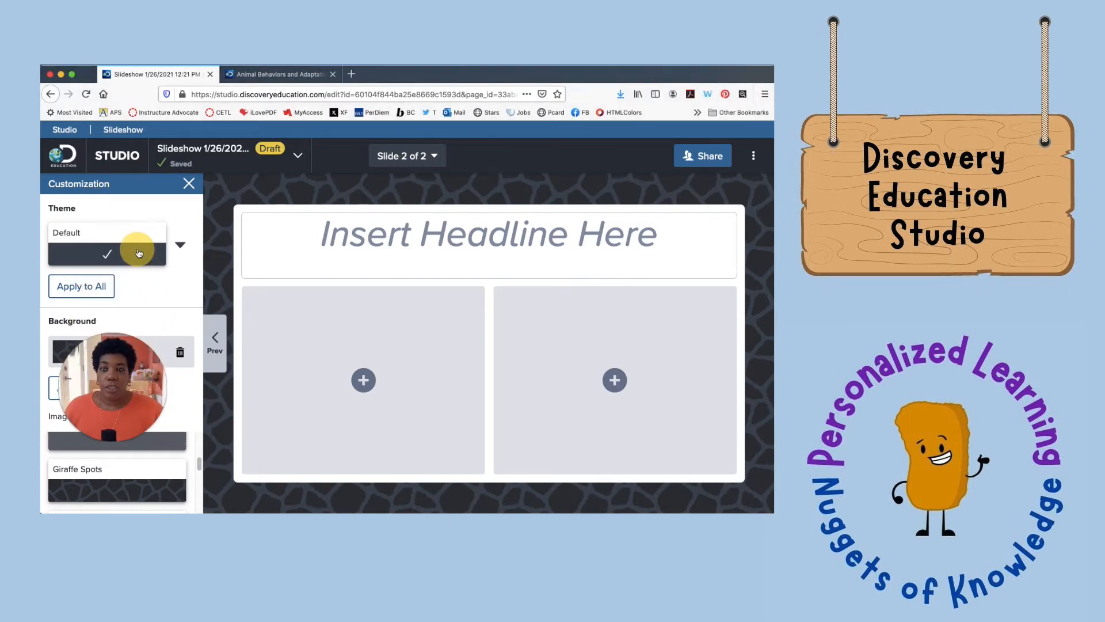
pyautogui.click(176, 251)
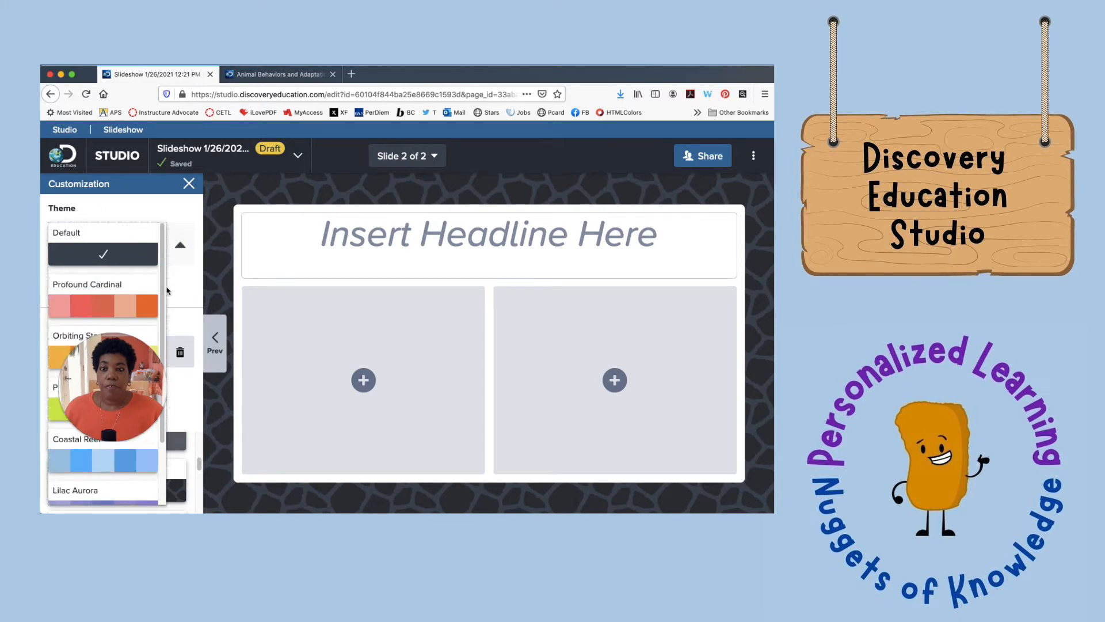
pyautogui.click(187, 223)
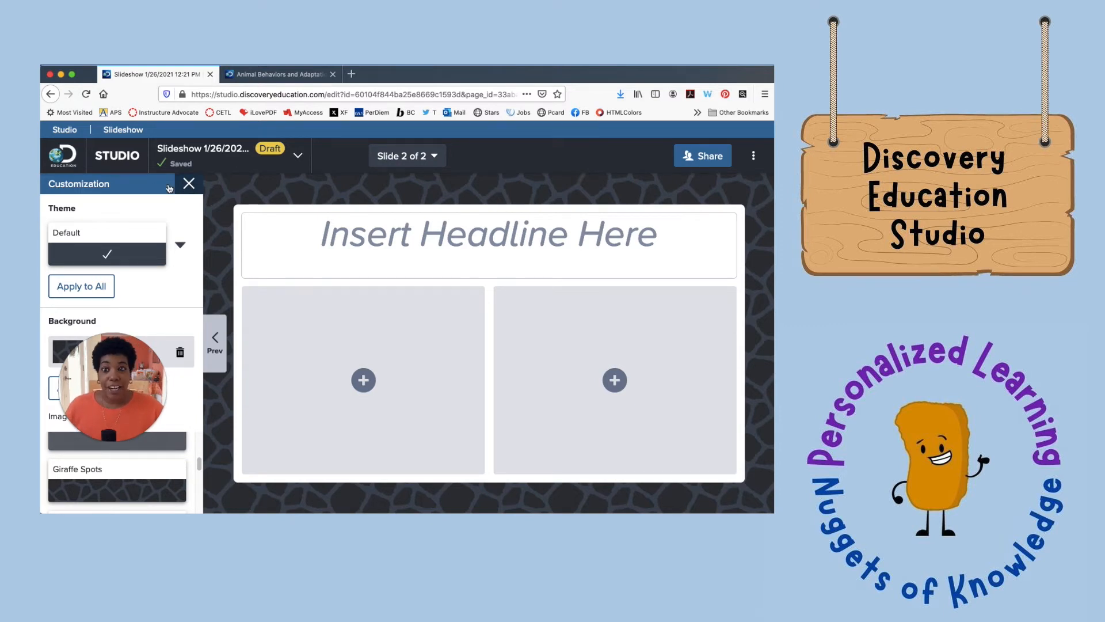
pyautogui.click(192, 186)
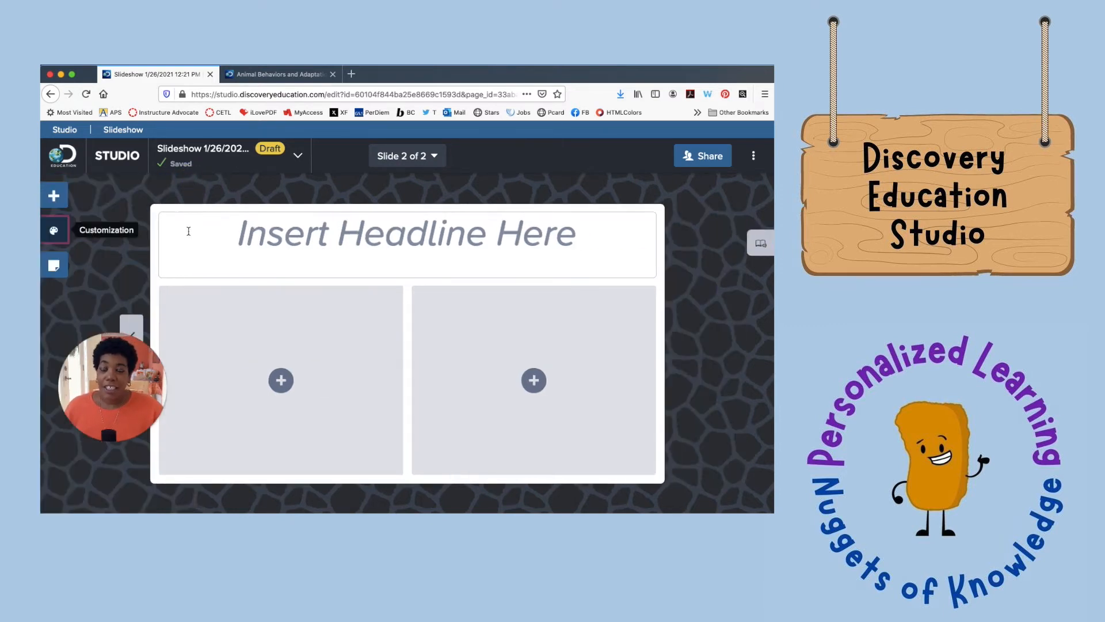
# Switch to the published Animal Behaviors and Adaptations board and read its introduction and editing instructions.
pyautogui.moveTo(120, 367); pyautogui.dragTo(110, 204)
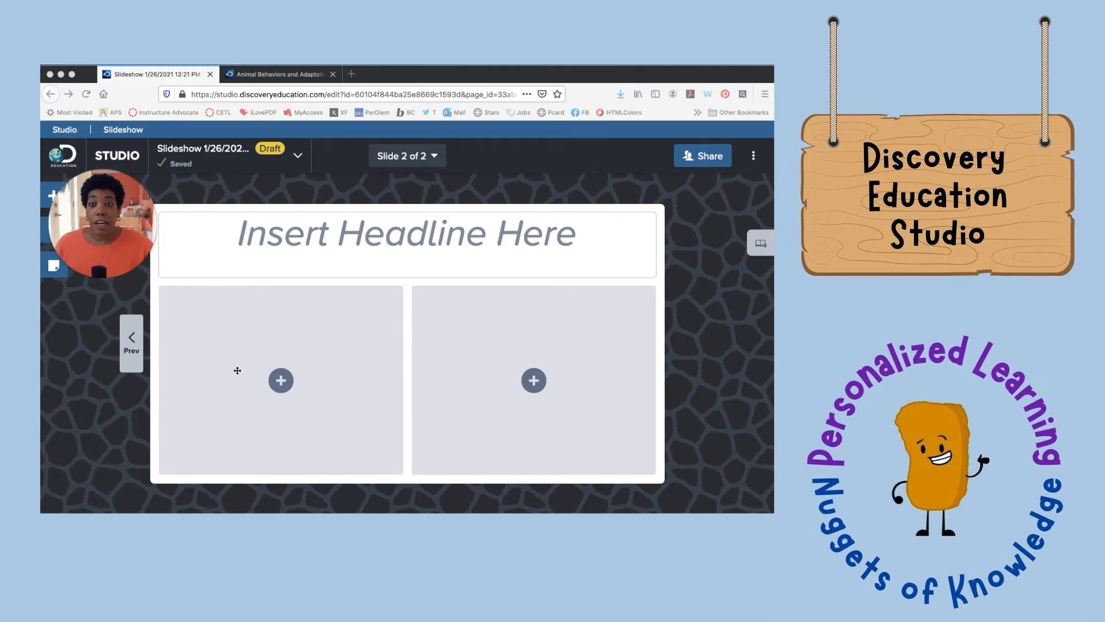
pyautogui.click(288, 75)
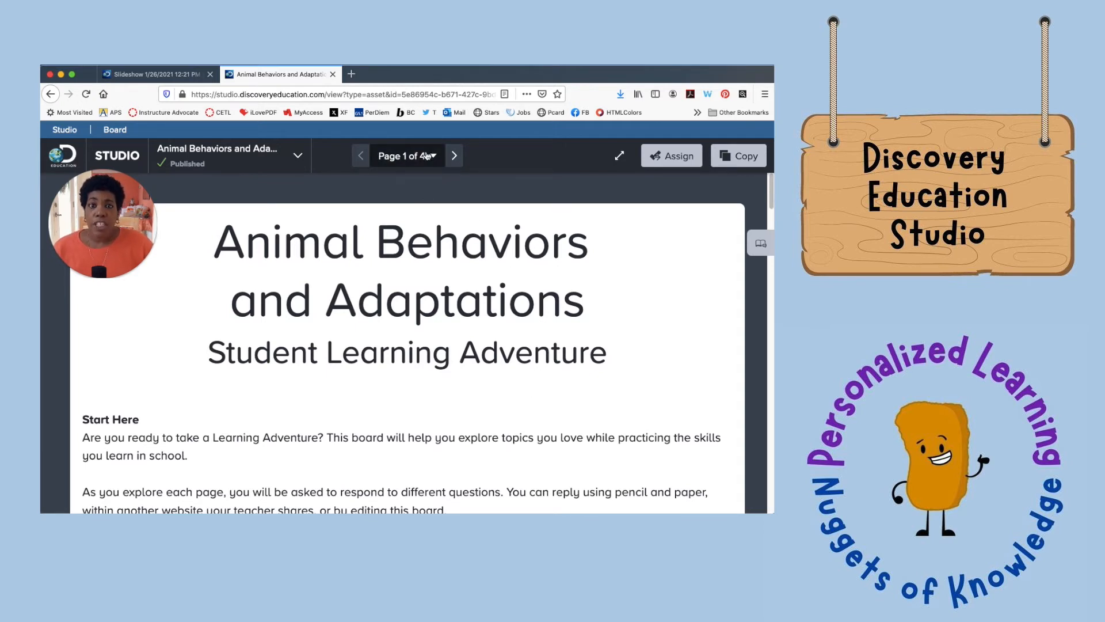
pyautogui.scroll(-3, 386, 326)
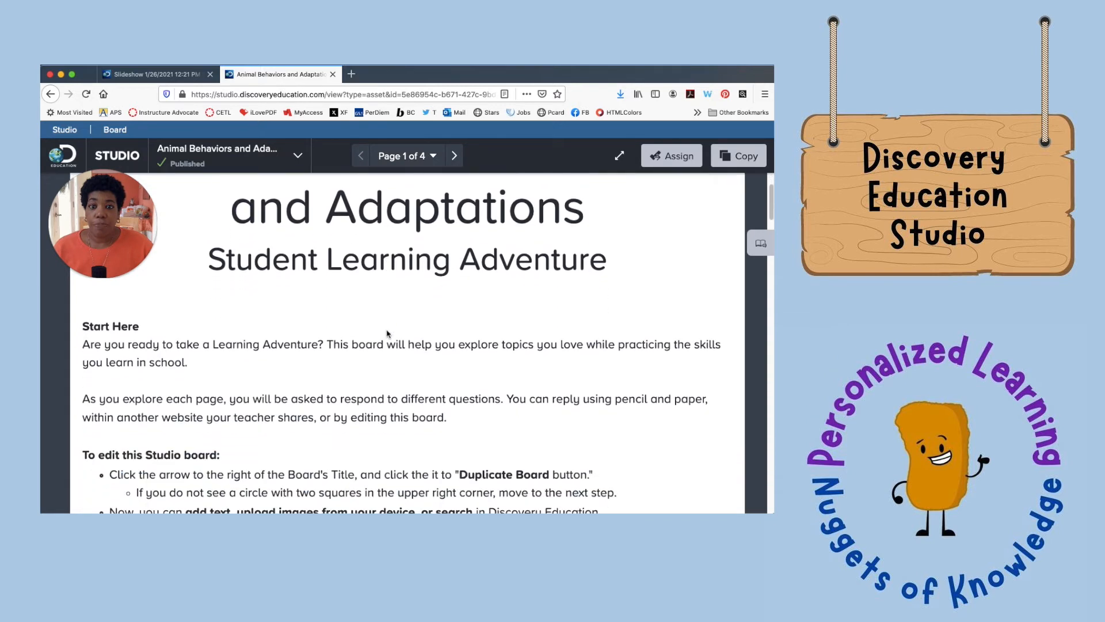
pyautogui.scroll(-1, 387, 330)
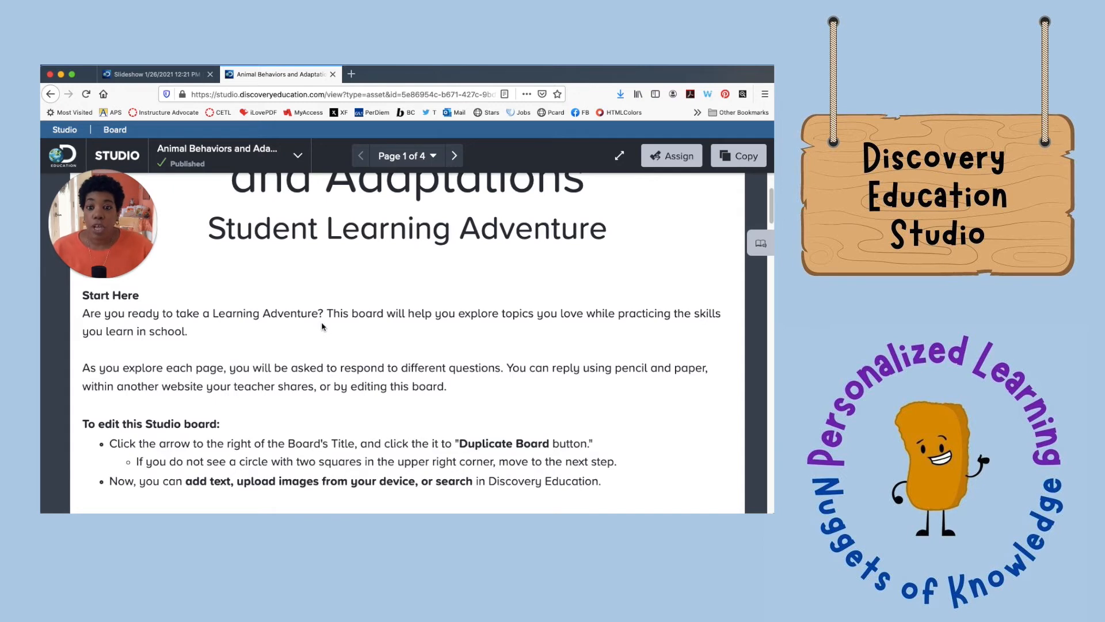
pyautogui.scroll(-2, 321, 327)
pyautogui.scroll(-1, 323, 324)
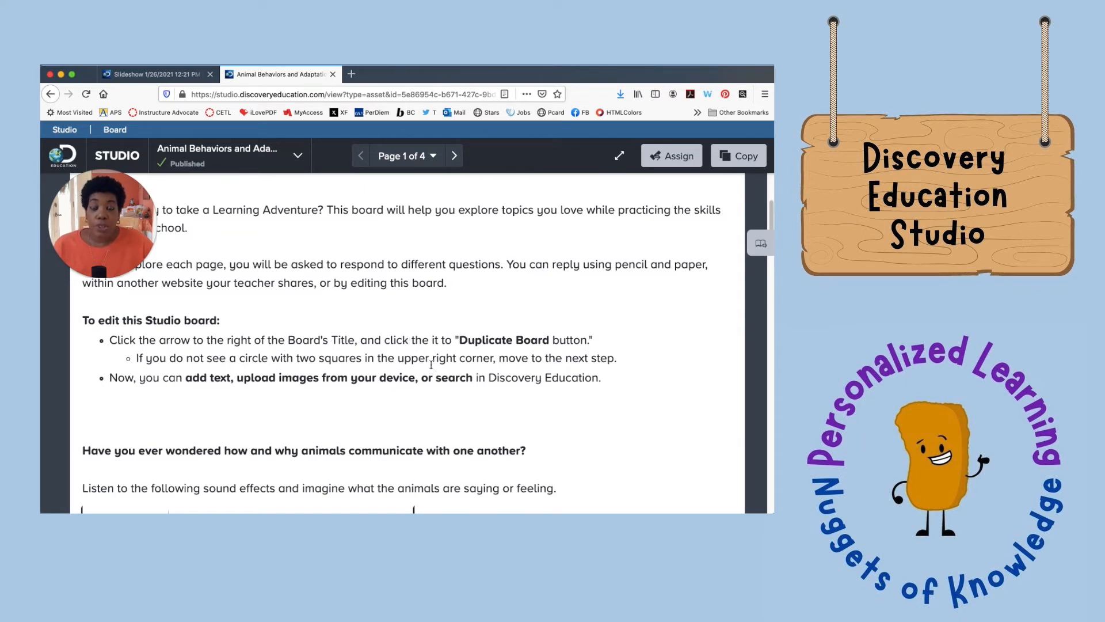
# Play part of the chimpanzee excited call in the board's sound effects section and pause it.
pyautogui.scroll(-4, 430, 365)
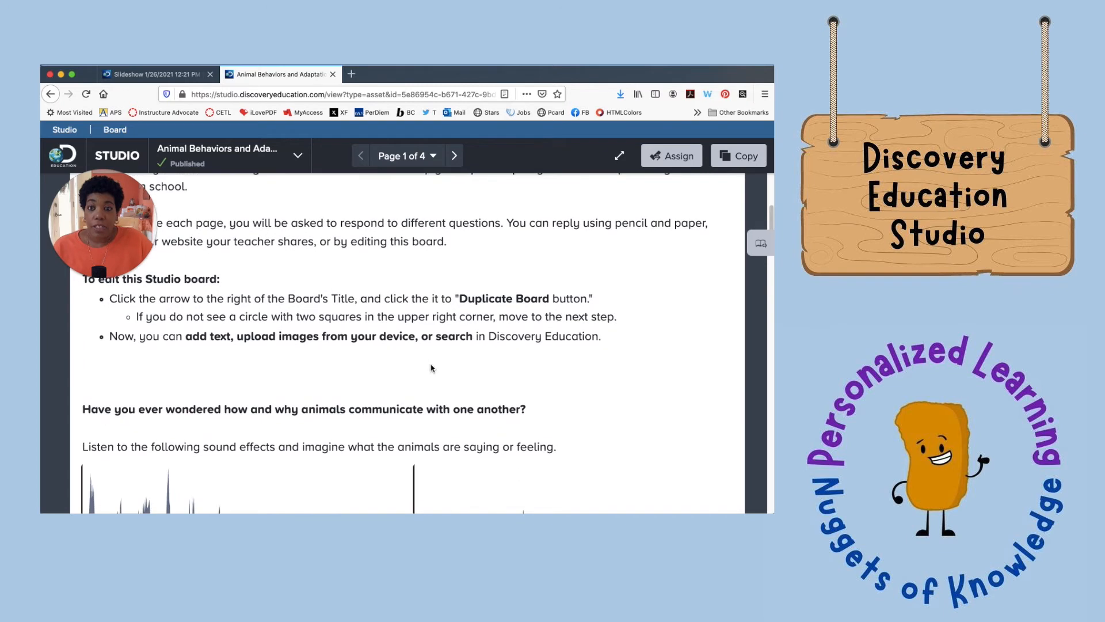
pyautogui.scroll(-2, 430, 365)
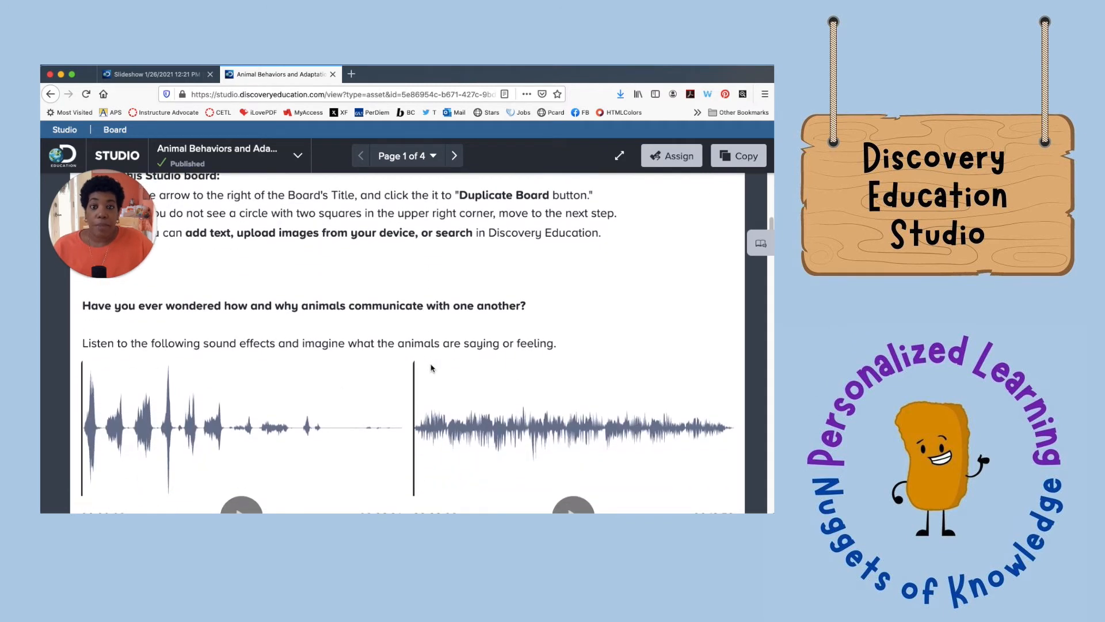
pyautogui.scroll(-1, 431, 366)
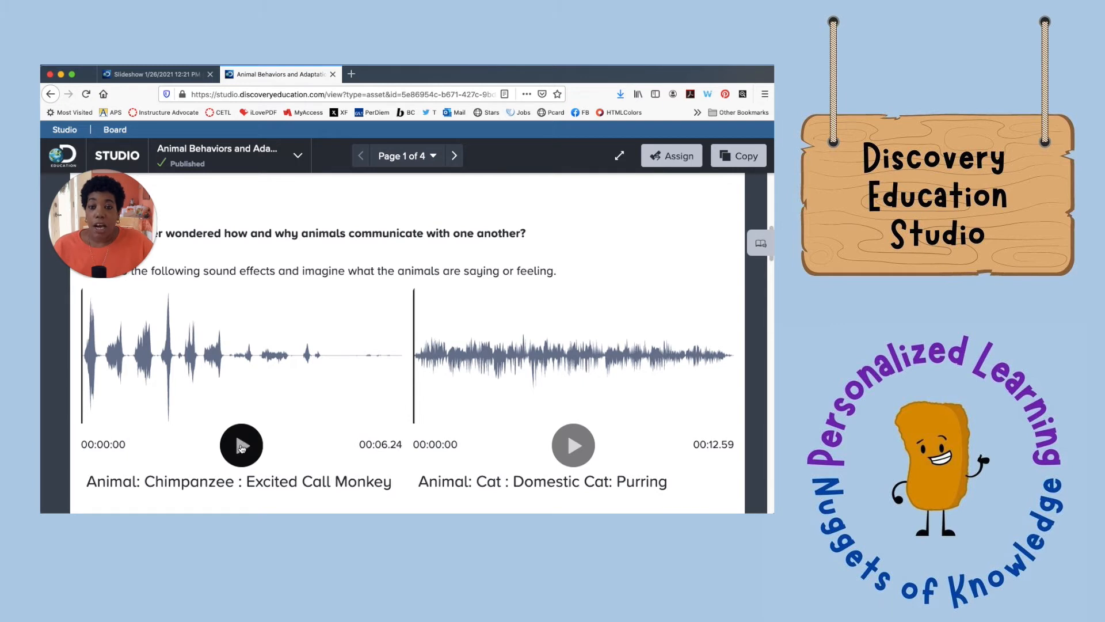
pyautogui.click(241, 446)
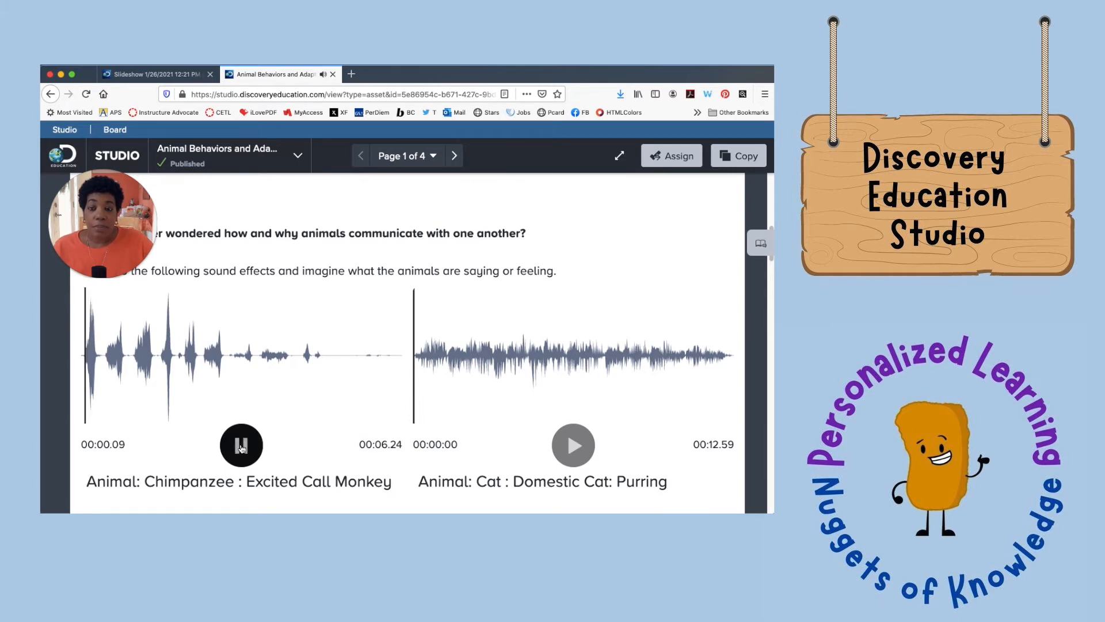
pyautogui.scroll(-1, 243, 438)
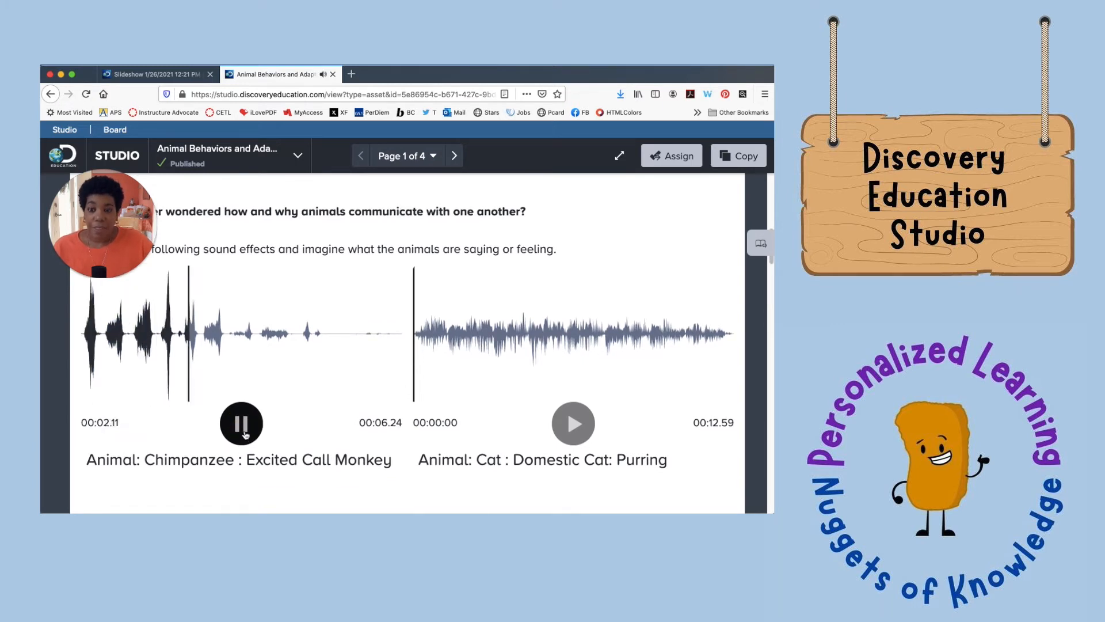
pyautogui.click(242, 431)
# Review the rest of page 1: the other animal sounds, learning topics, key vocabulary and Get Venn-y With It instructions.
pyautogui.scroll(-4, 327, 420)
pyautogui.scroll(-10, 326, 421)
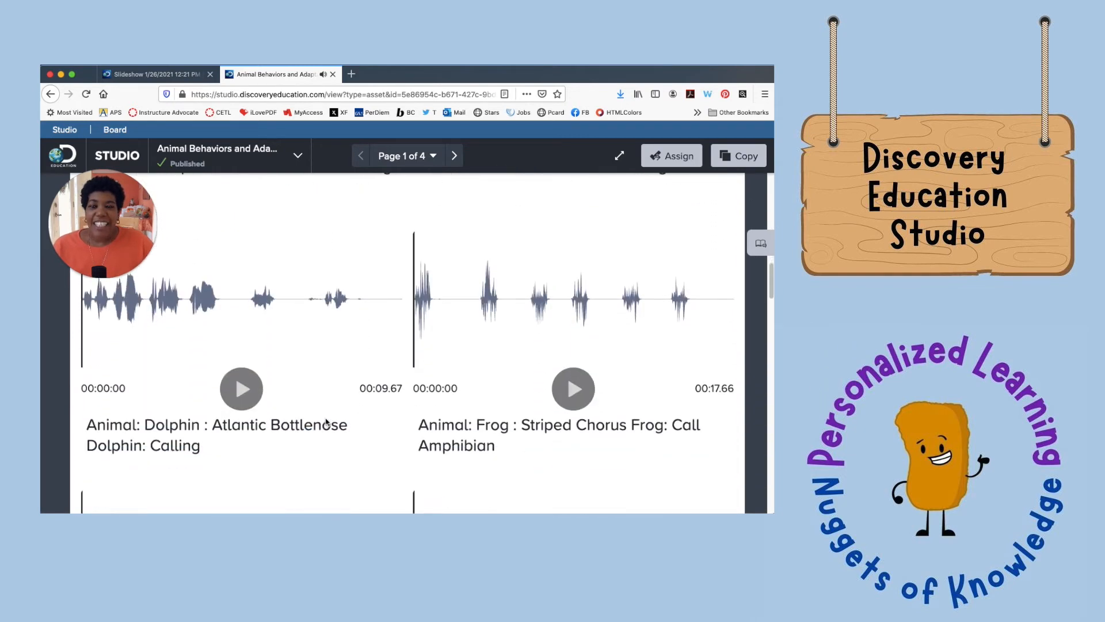
pyautogui.scroll(-3, 326, 420)
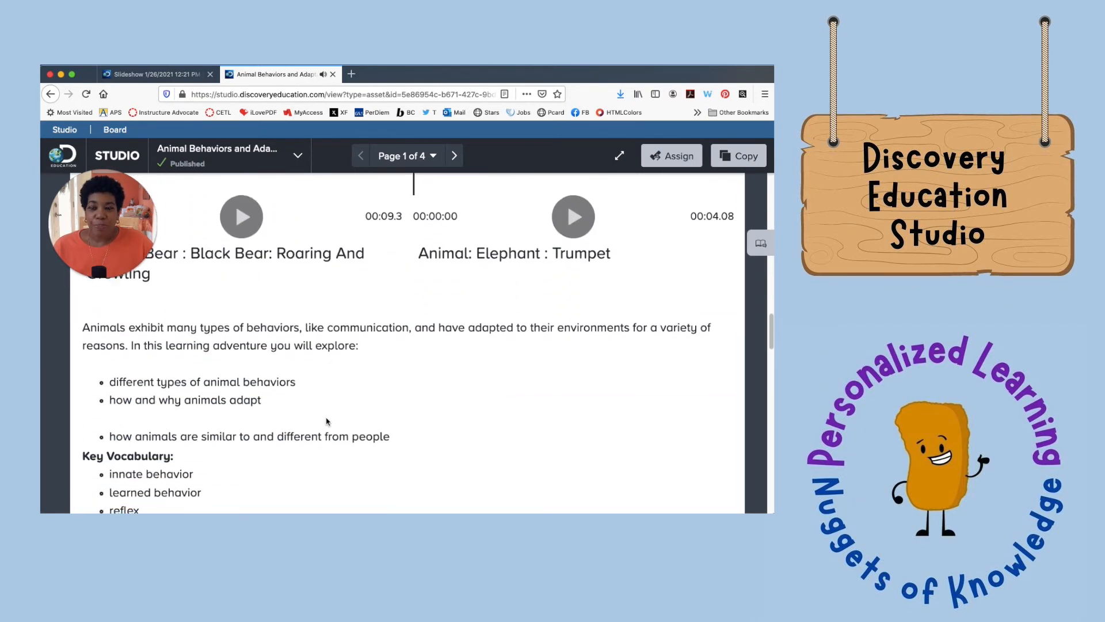
pyautogui.scroll(-9, 227, 429)
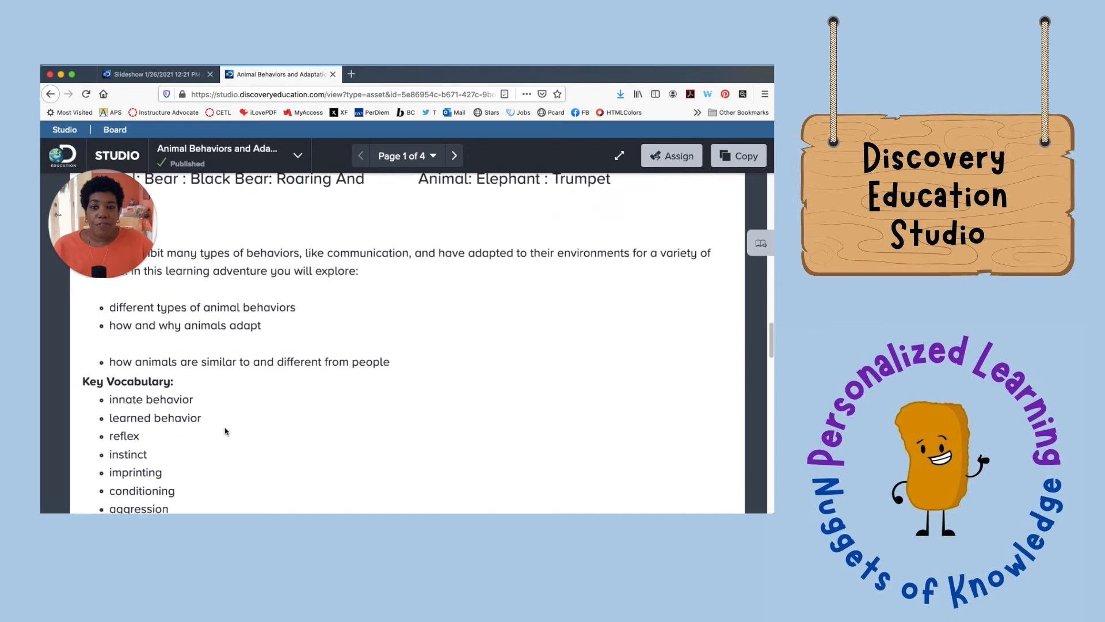
pyautogui.scroll(-5, 227, 430)
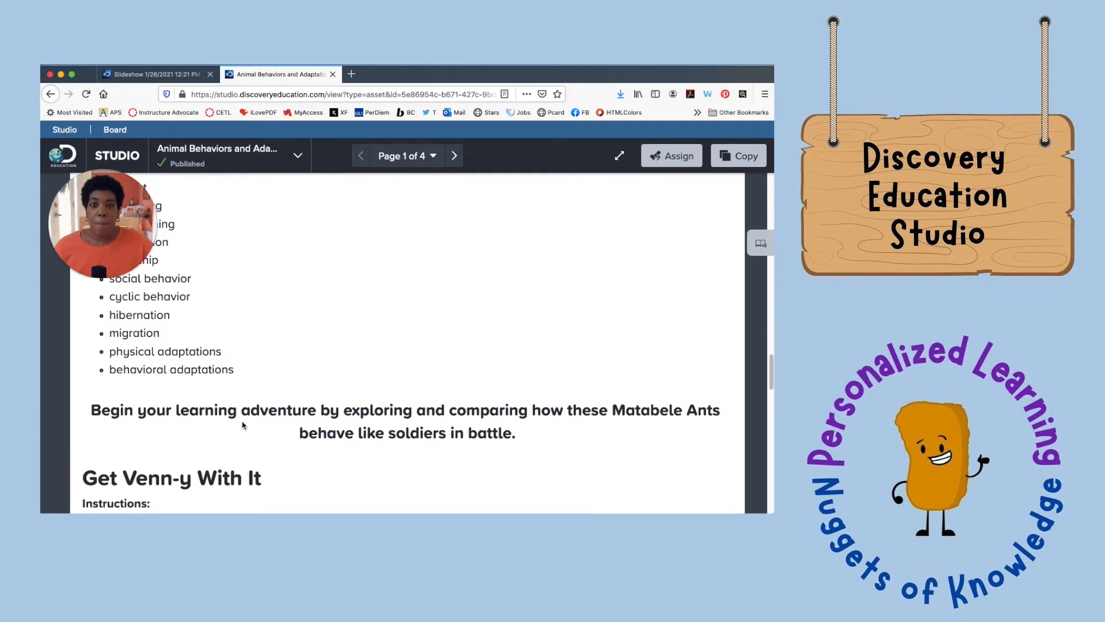
pyautogui.scroll(-2, 243, 426)
pyautogui.scroll(-4, 343, 407)
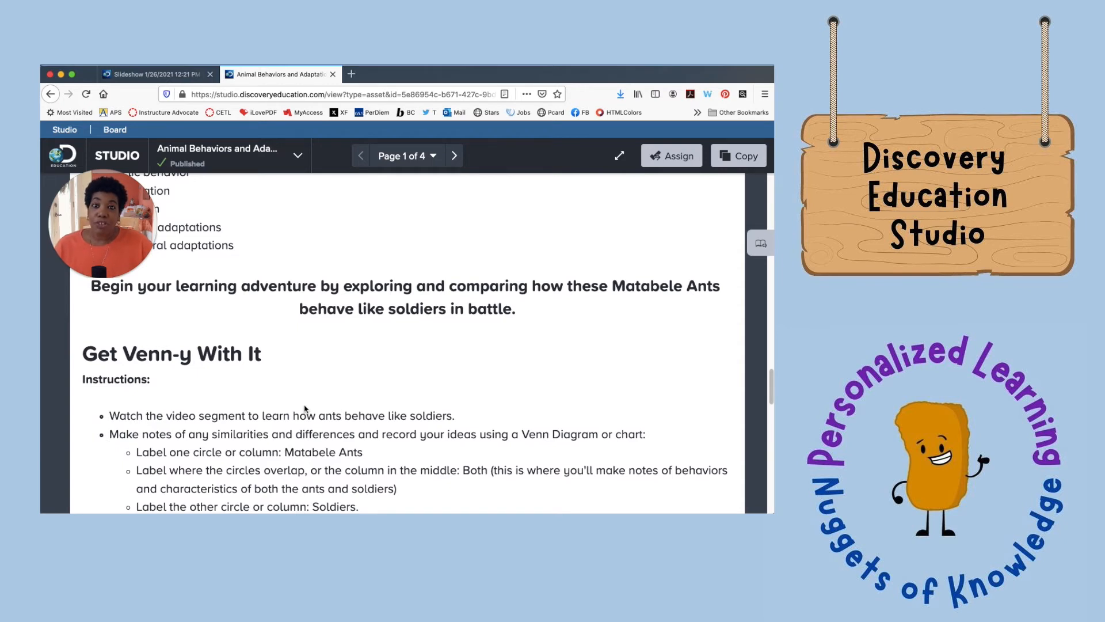
# Review the Get Venn-y With It instructions, the Matabele ants video and the My Comparison table on page 1.
pyautogui.scroll(-2, 305, 406)
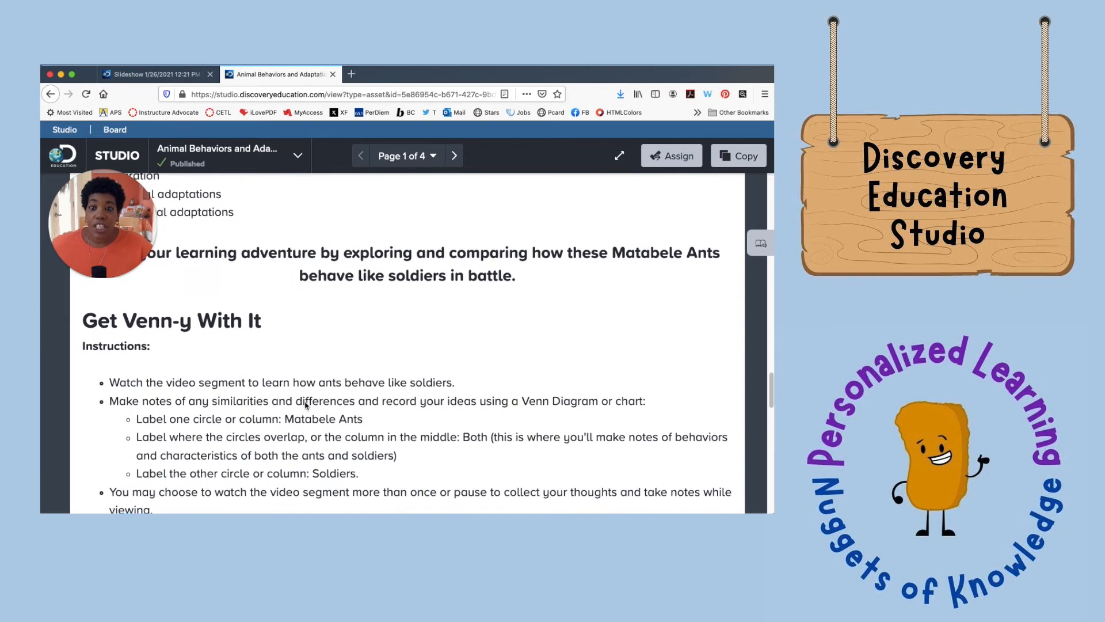
pyautogui.scroll(-3, 305, 405)
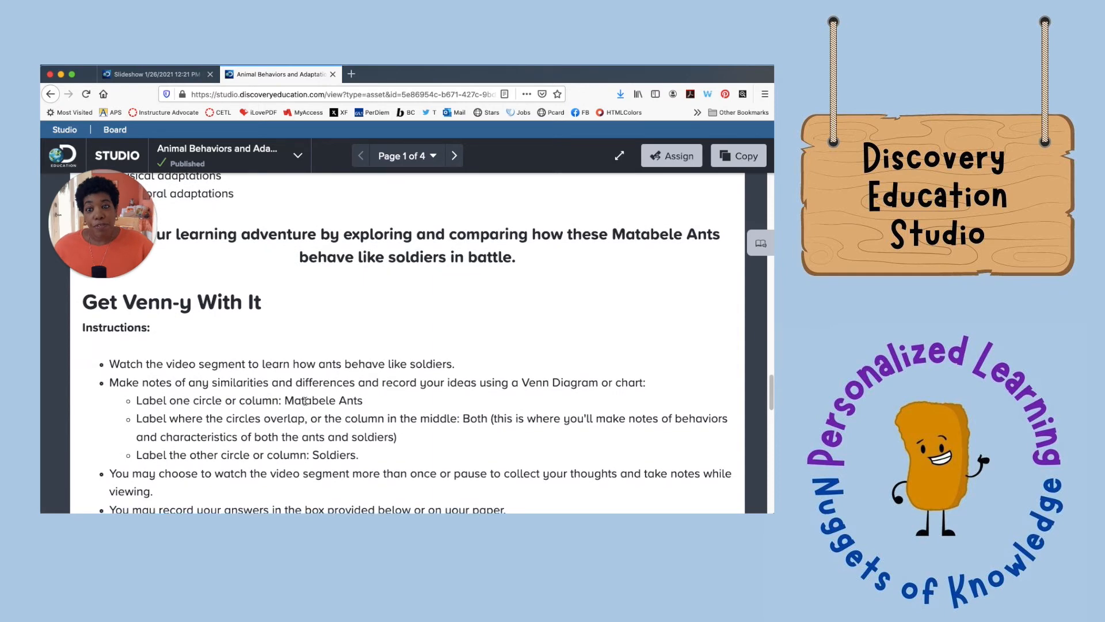
pyautogui.scroll(2, 227, 387)
pyautogui.scroll(-10, 227, 387)
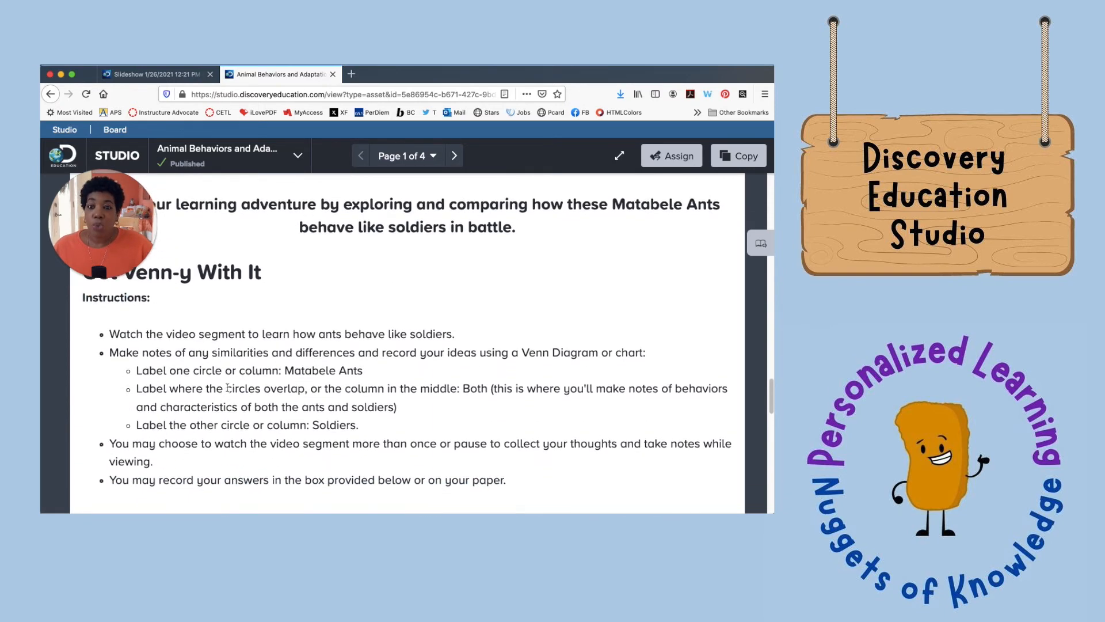
pyautogui.scroll(-2, 227, 386)
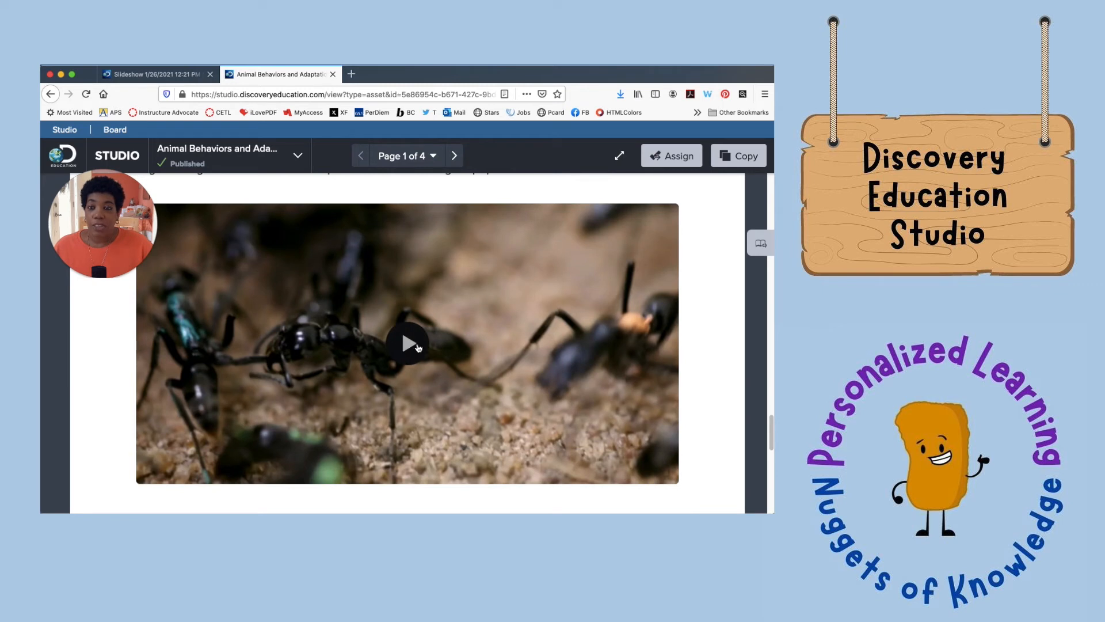
pyautogui.scroll(-1, 332, 377)
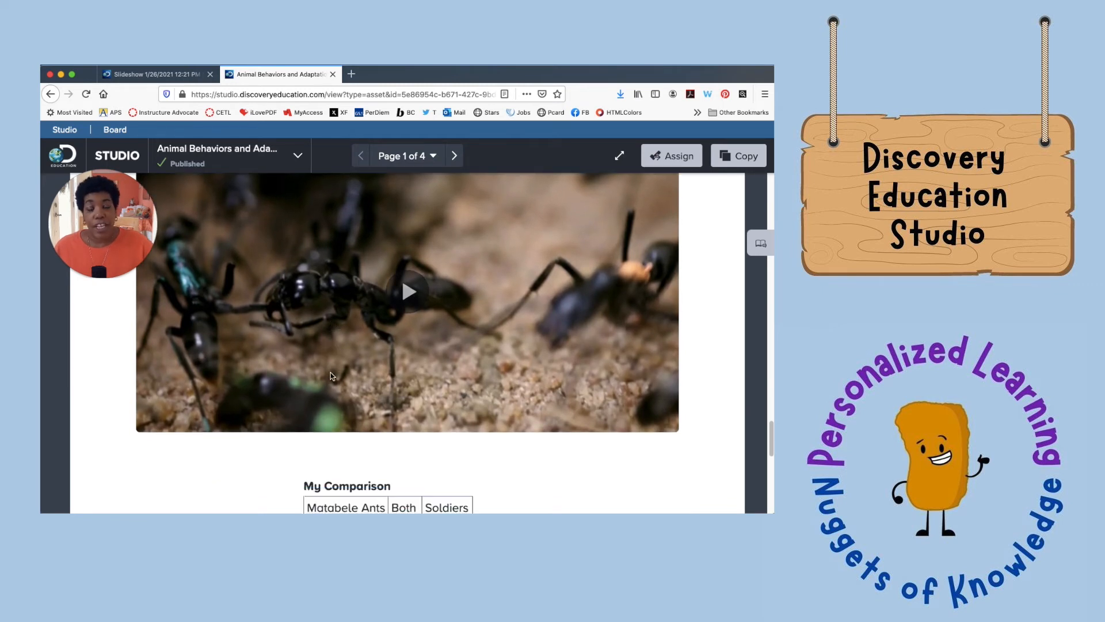
pyautogui.scroll(-5, 332, 375)
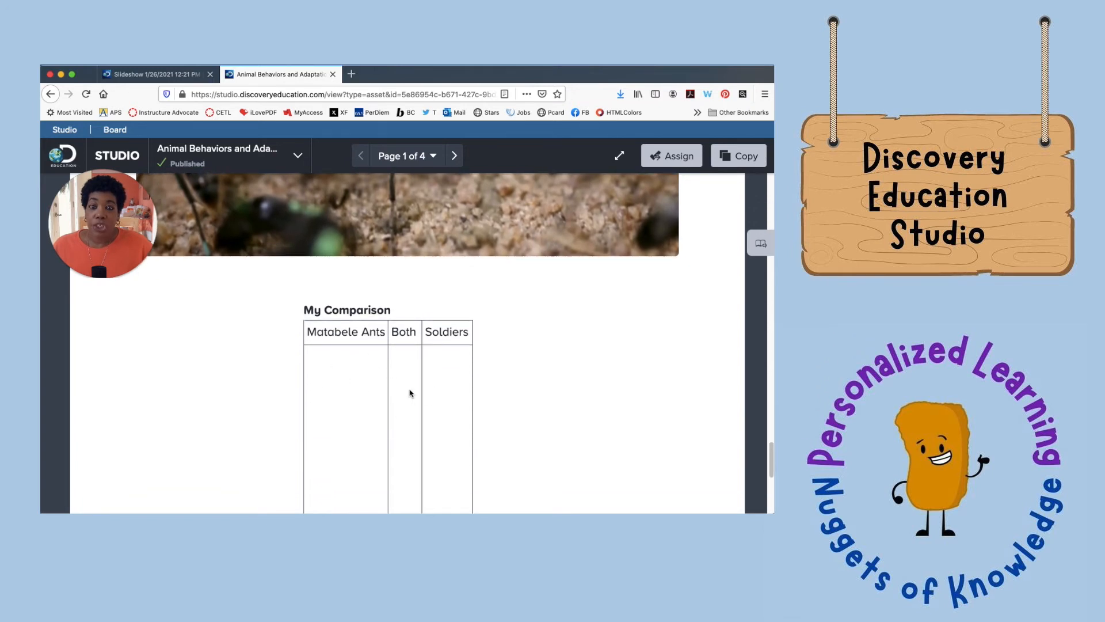
pyautogui.scroll(-2, 410, 392)
pyautogui.scroll(-1, 366, 367)
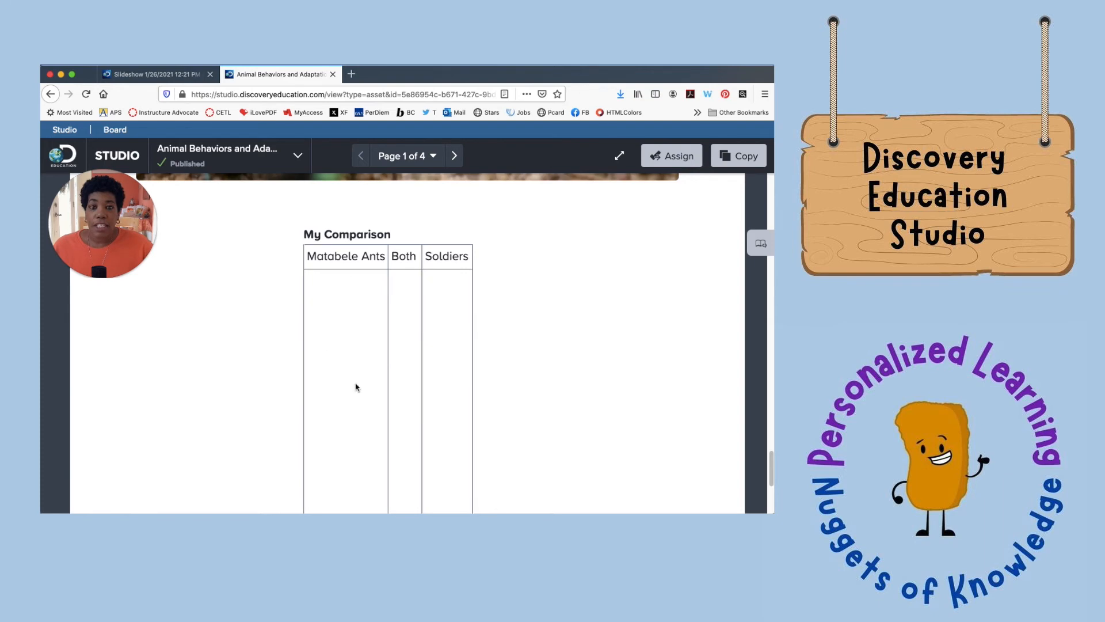
pyautogui.scroll(4, 357, 384)
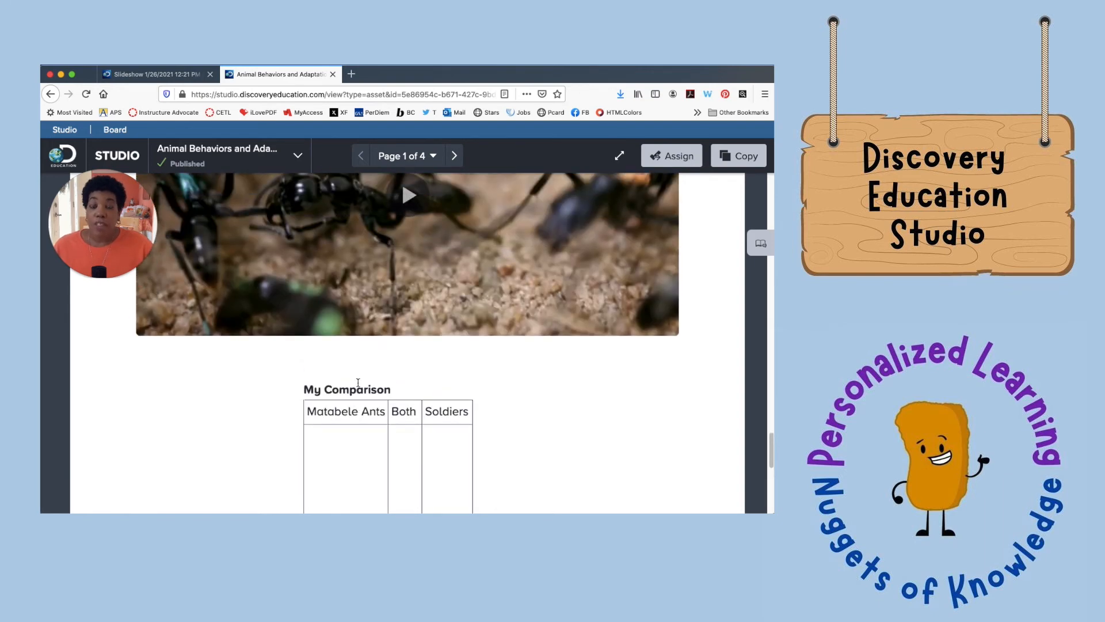
pyautogui.scroll(6, 368, 390)
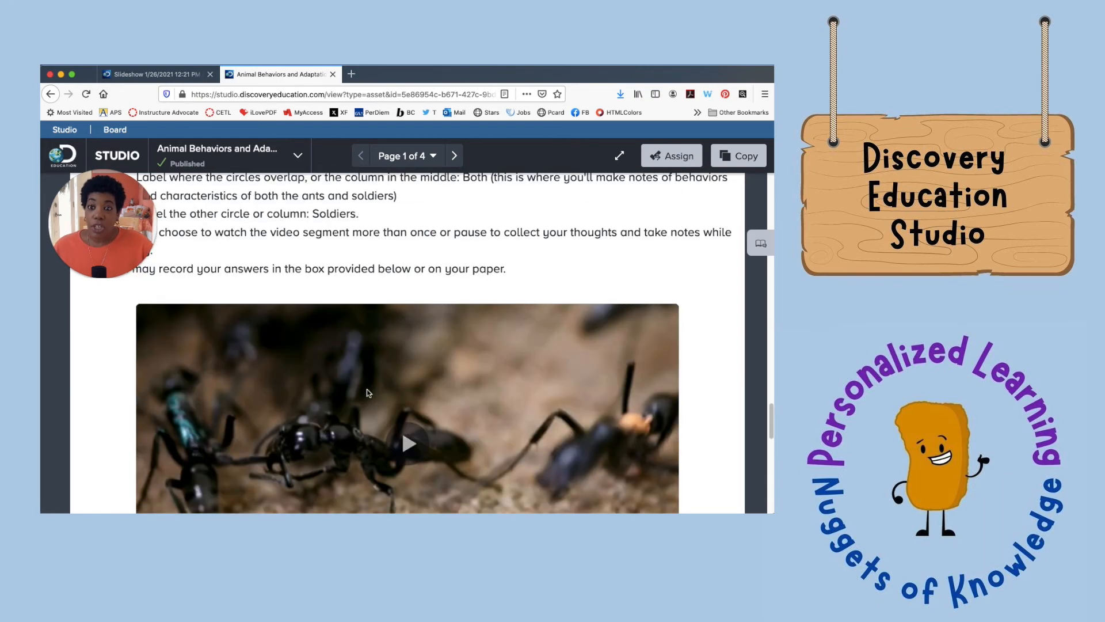
# Copy the Animal Behaviors and Adaptations board to the Studio dashboard and continue into the editable copy.
pyautogui.scroll(15, 368, 393)
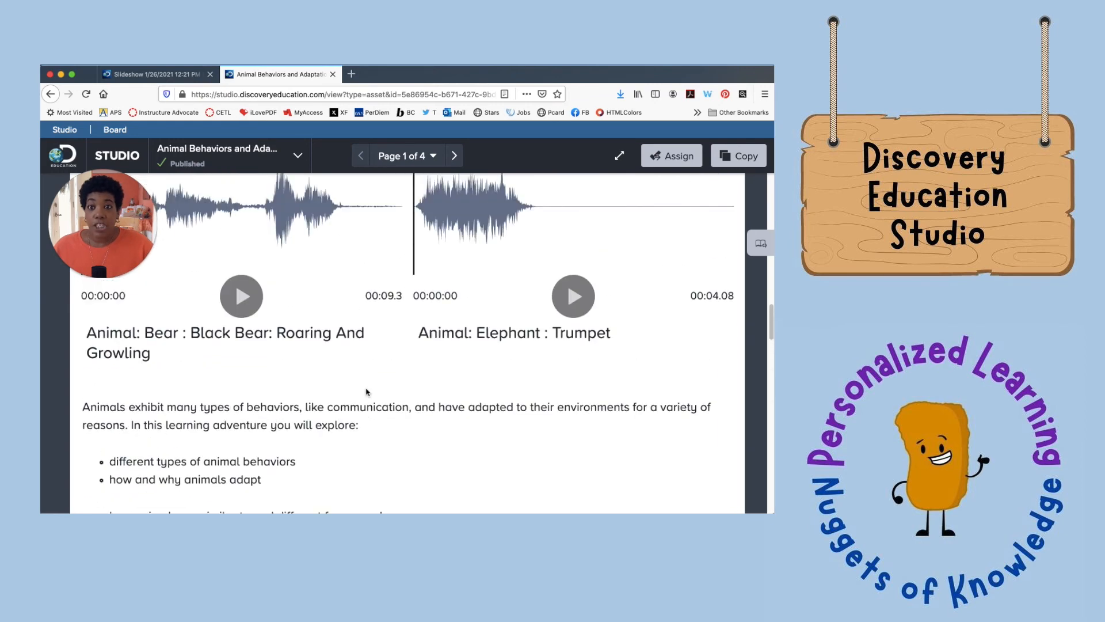
pyautogui.scroll(4, 368, 390)
pyautogui.click(733, 156)
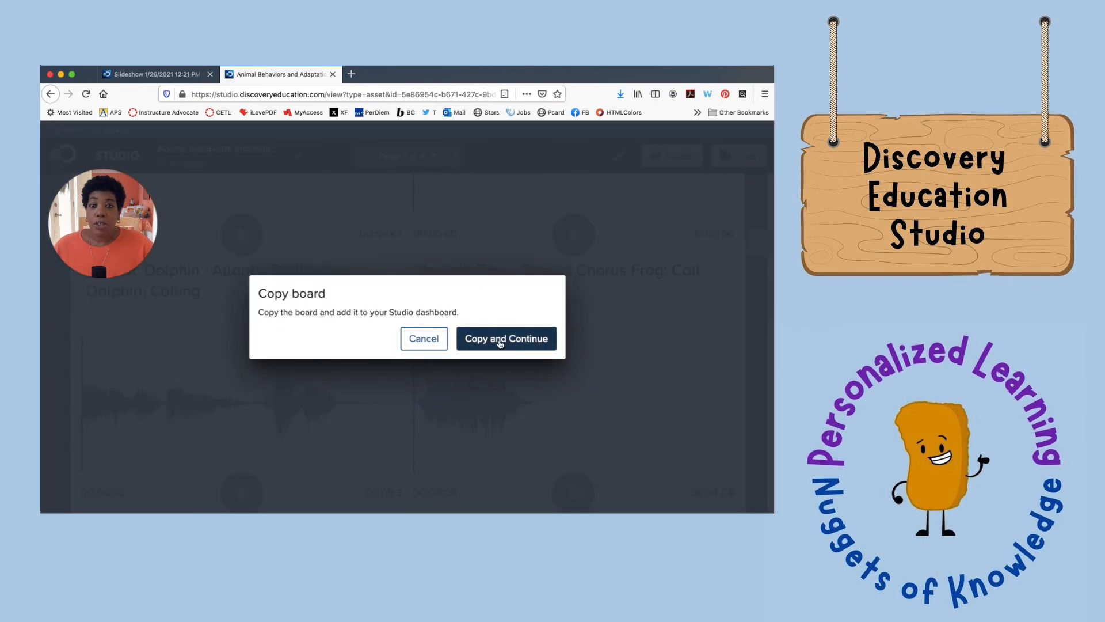
pyautogui.click(499, 343)
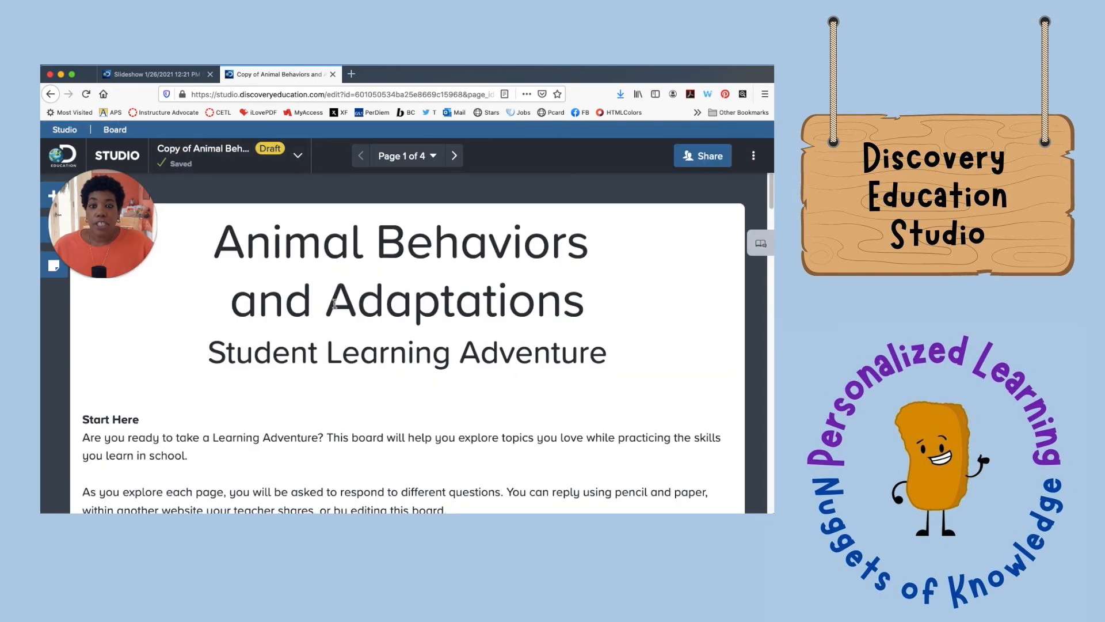
# Widen the Matabele Ants, Both and Soldiers columns of the My Comparison table near the end of page 1.
pyautogui.scroll(-2, 335, 304)
pyautogui.scroll(-10, 335, 303)
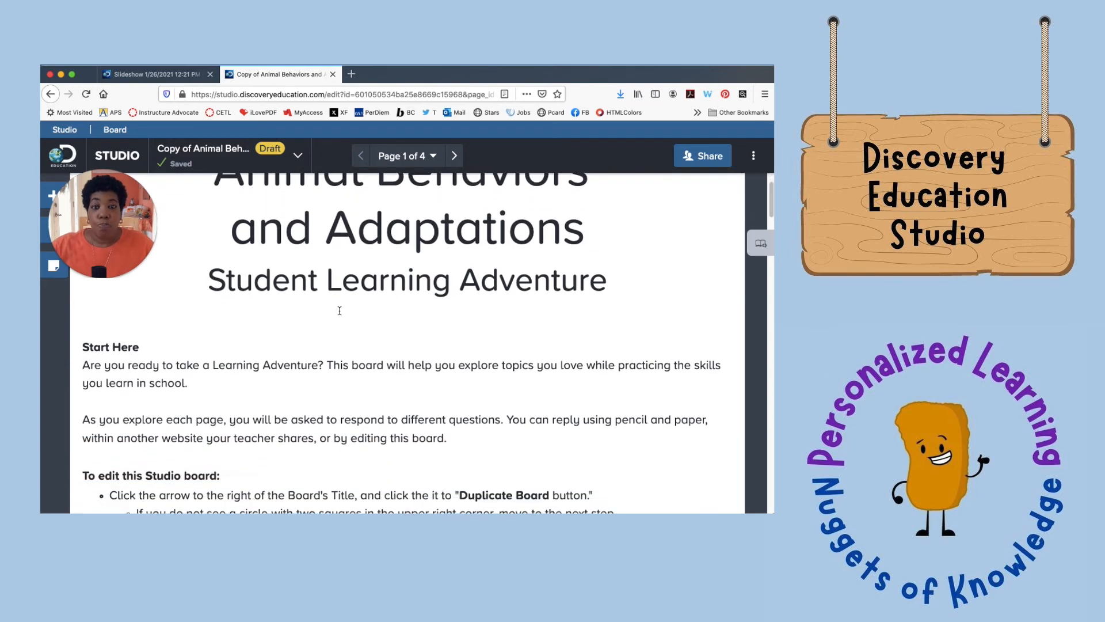
pyautogui.scroll(-15, 339, 314)
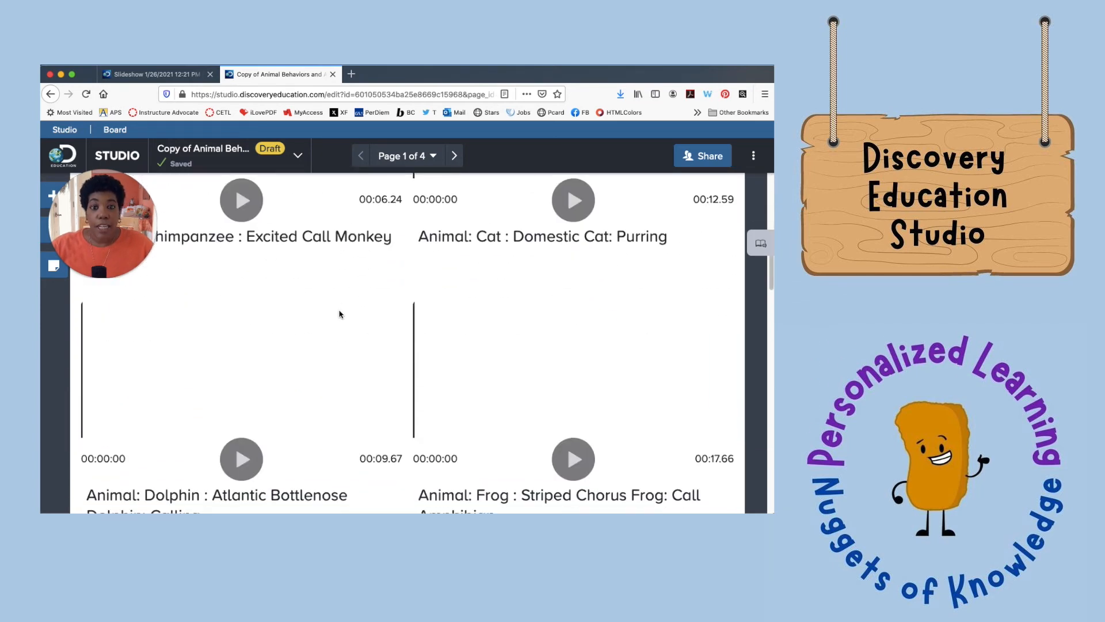
pyautogui.scroll(-20, 340, 311)
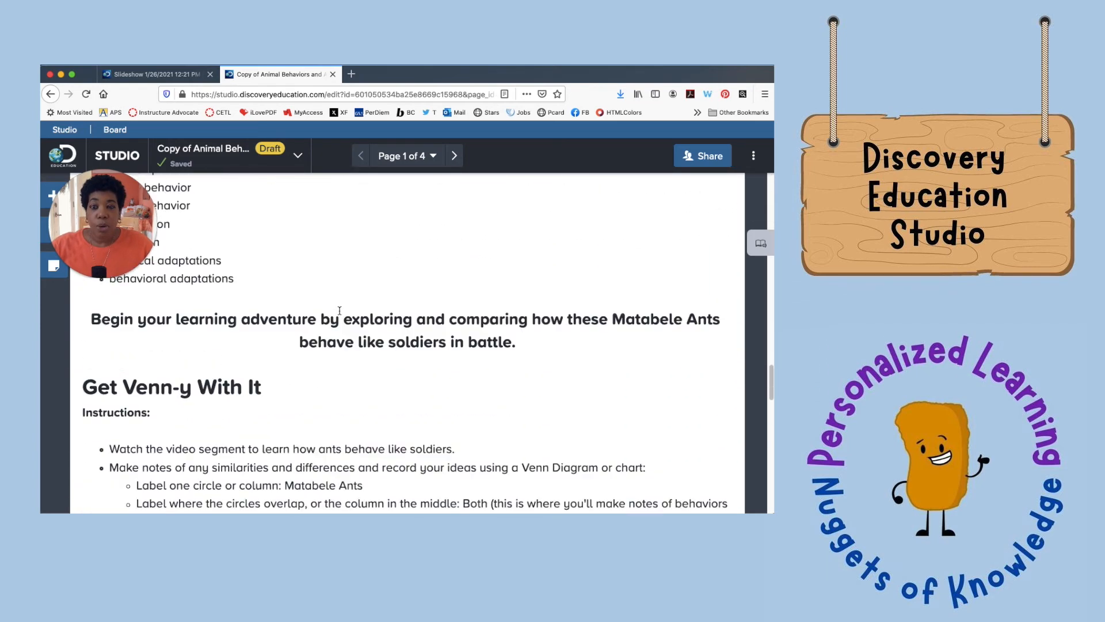
pyautogui.scroll(-5, 341, 313)
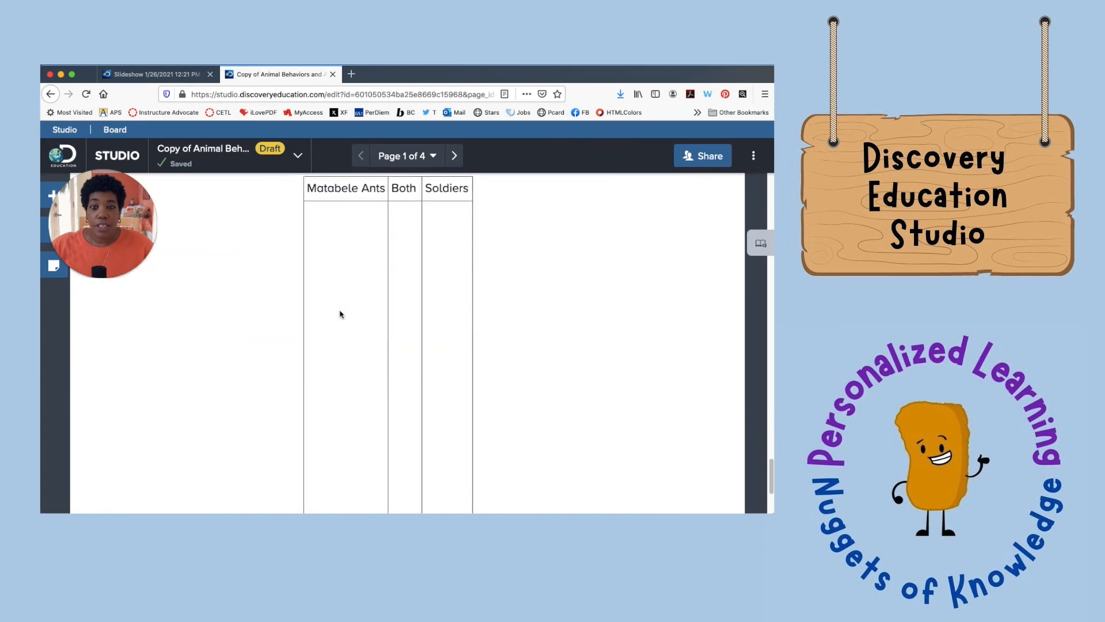
pyautogui.click(371, 284)
pyautogui.scroll(2, 368, 290)
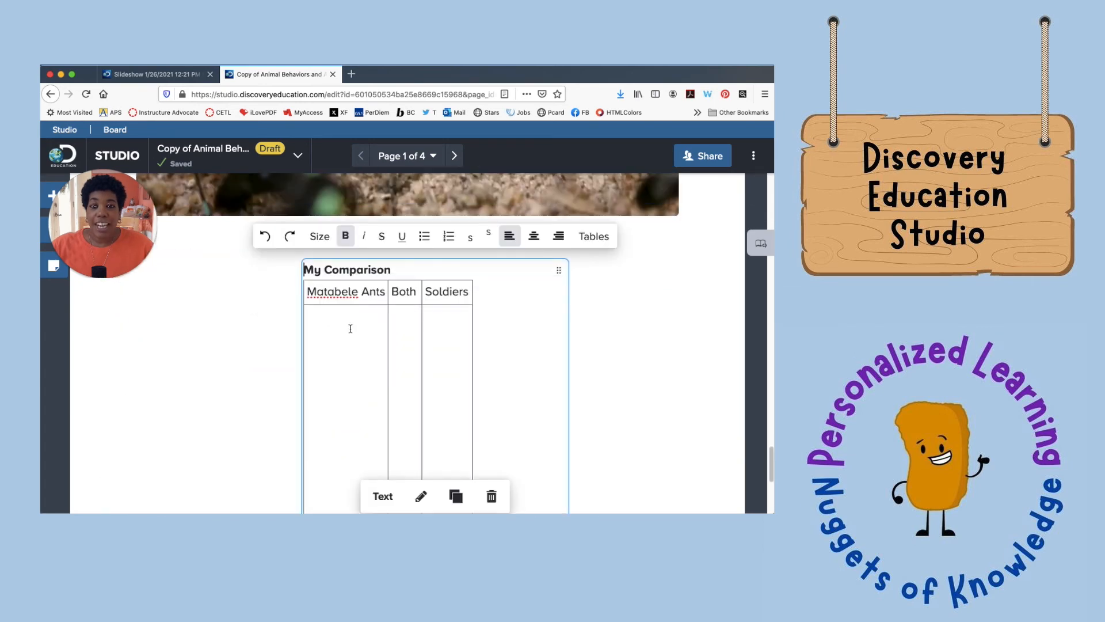
pyautogui.moveTo(472, 315); pyautogui.dragTo(556, 315)
pyautogui.moveTo(422, 314); pyautogui.dragTo(493, 310)
pyautogui.moveTo(362, 307); pyautogui.dragTo(391, 303)
# Enter the sample text "type" in the table cell under Matabele Ants.
pyautogui.click(383, 337)
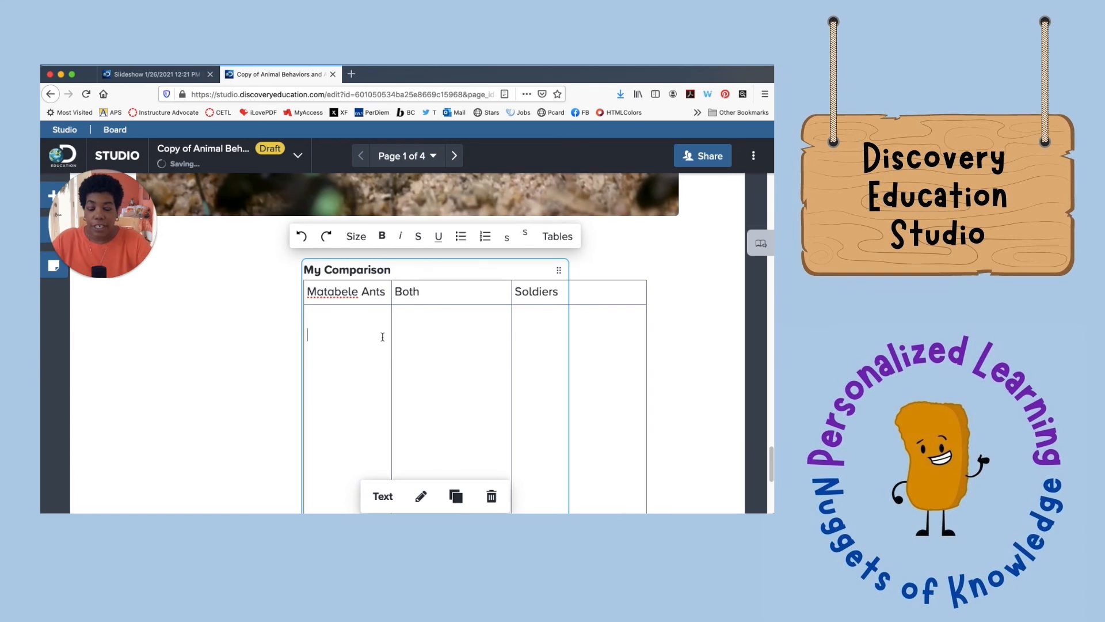
pyautogui.write('typr')
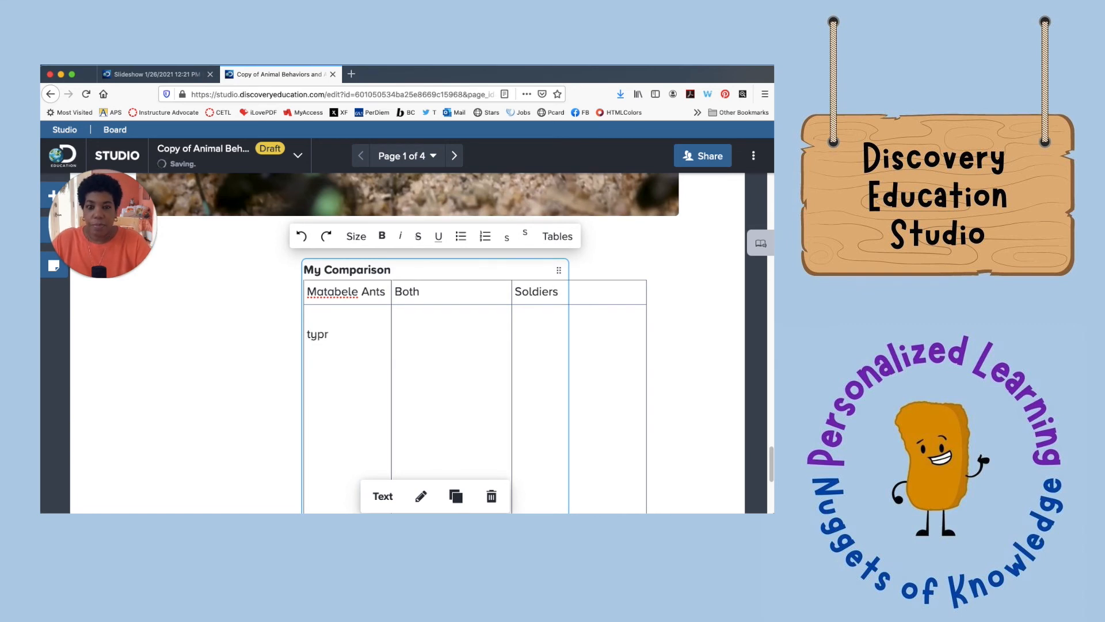
pyautogui.press('BackSpace')
pyautogui.write('e')
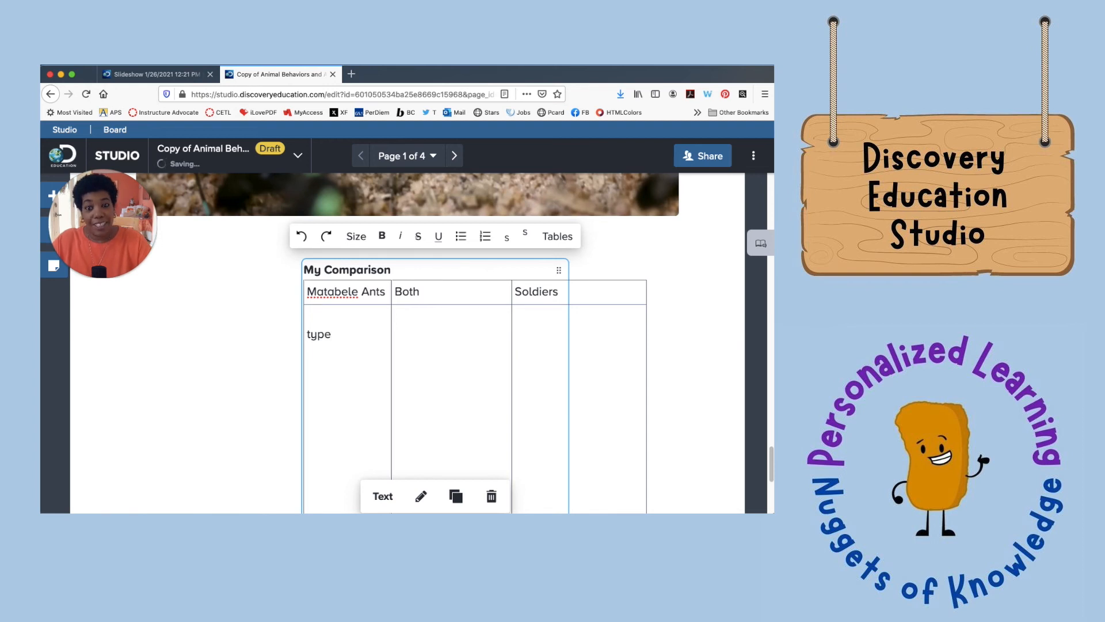
pyautogui.scroll(-1, 495, 322)
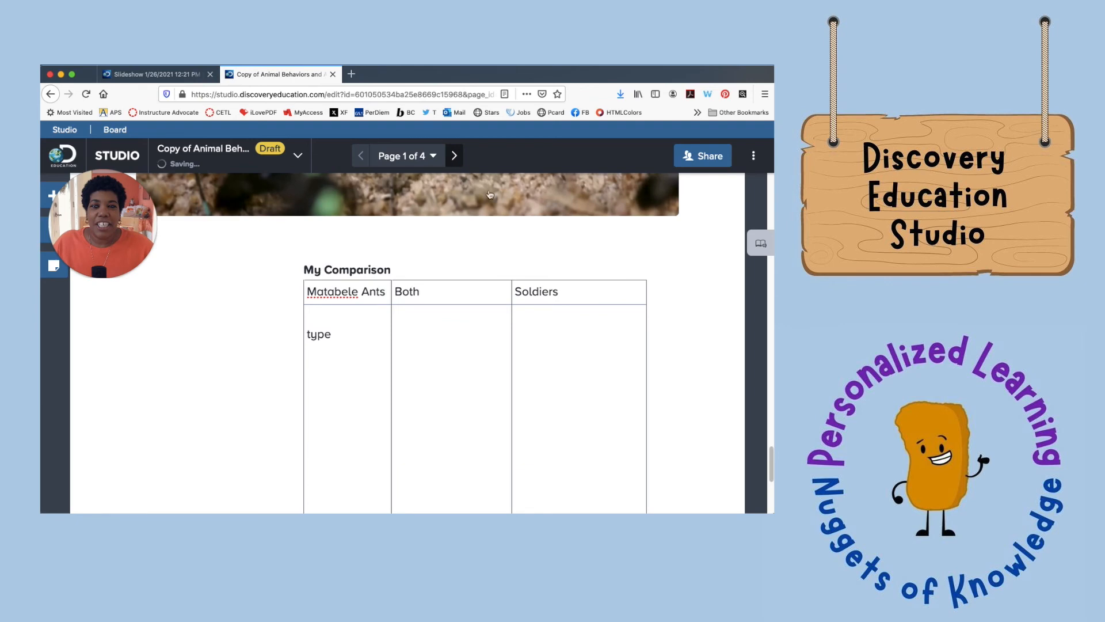
# Go to page 2 and look over the animal behavior videos and the 2 Facts, 1 Connection or Question response box.
pyautogui.click(455, 156)
pyautogui.scroll(-3, 409, 337)
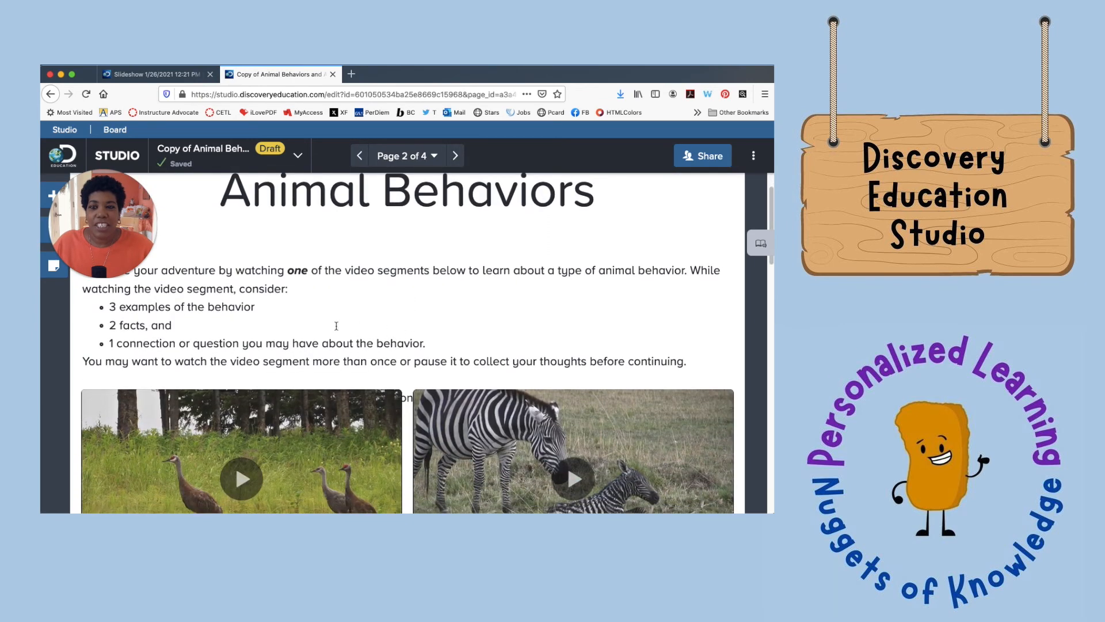
pyautogui.scroll(-10, 332, 329)
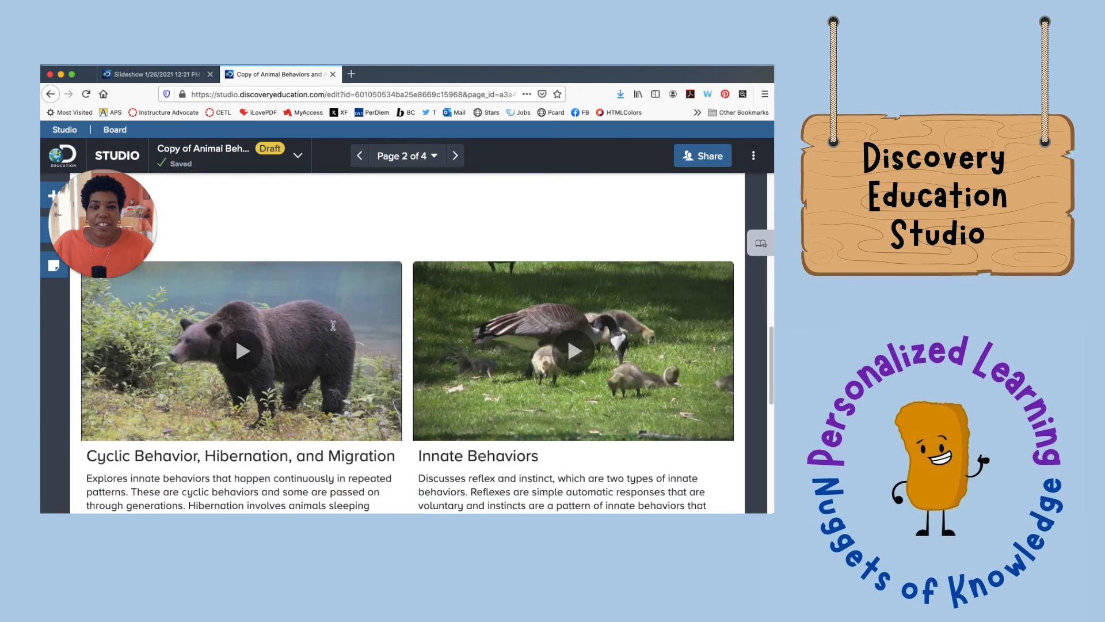
pyautogui.scroll(-3, 333, 326)
pyautogui.click(223, 325)
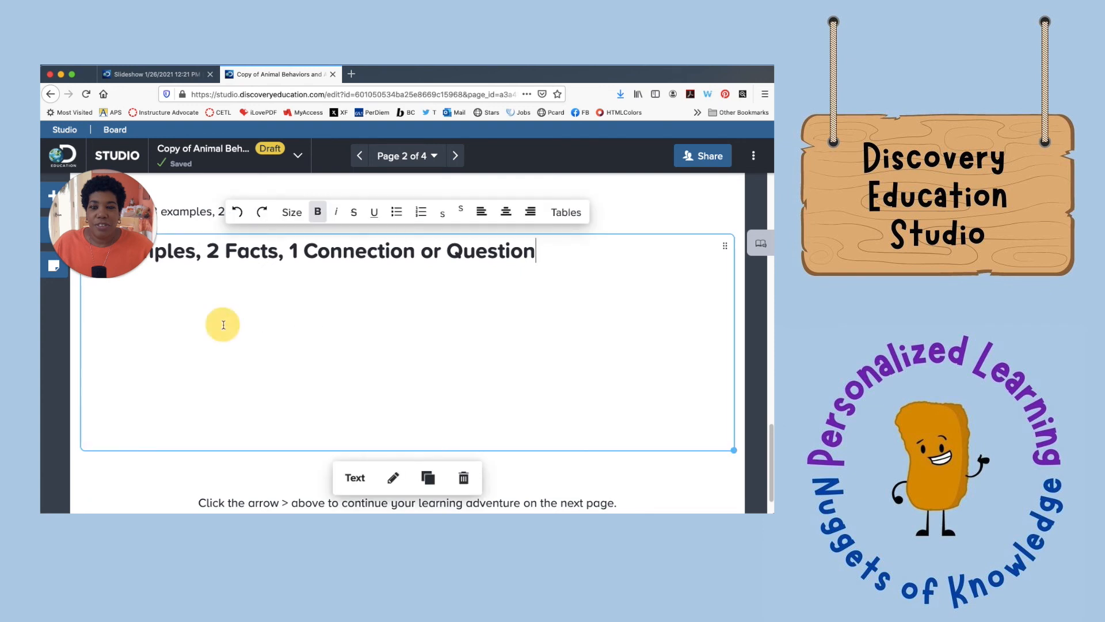
pyautogui.scroll(1, 308, 316)
pyautogui.click(151, 358)
pyautogui.scroll(5, 403, 230)
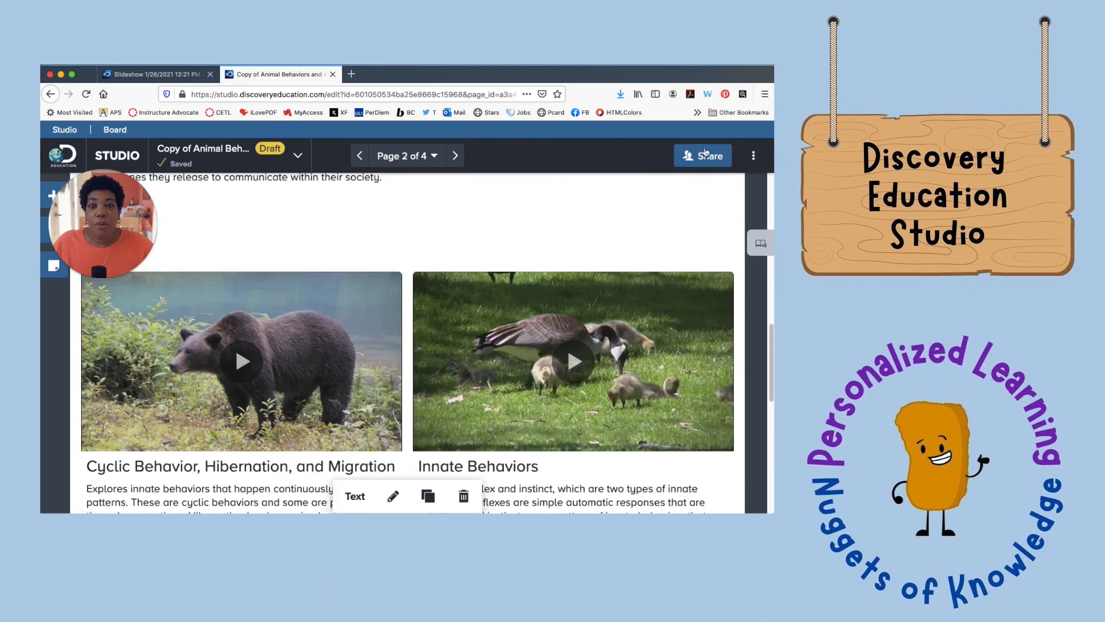
# View the options for sharing the board with people or classrooms, cancel without sharing, and return to the Animal Behaviors introduction.
pyautogui.click(708, 156)
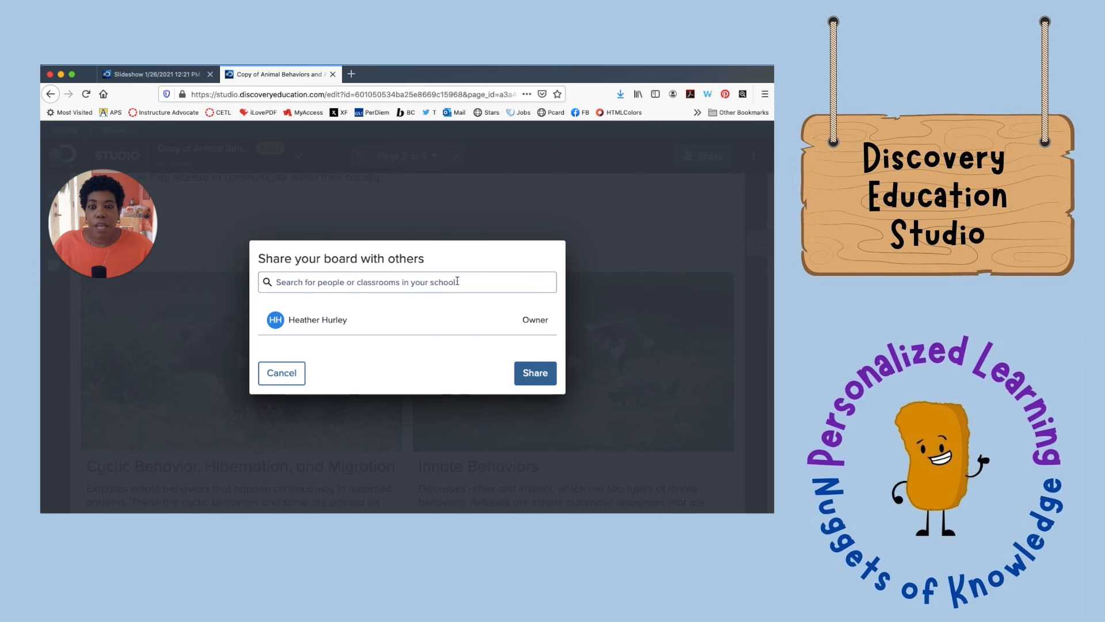
pyautogui.click(296, 379)
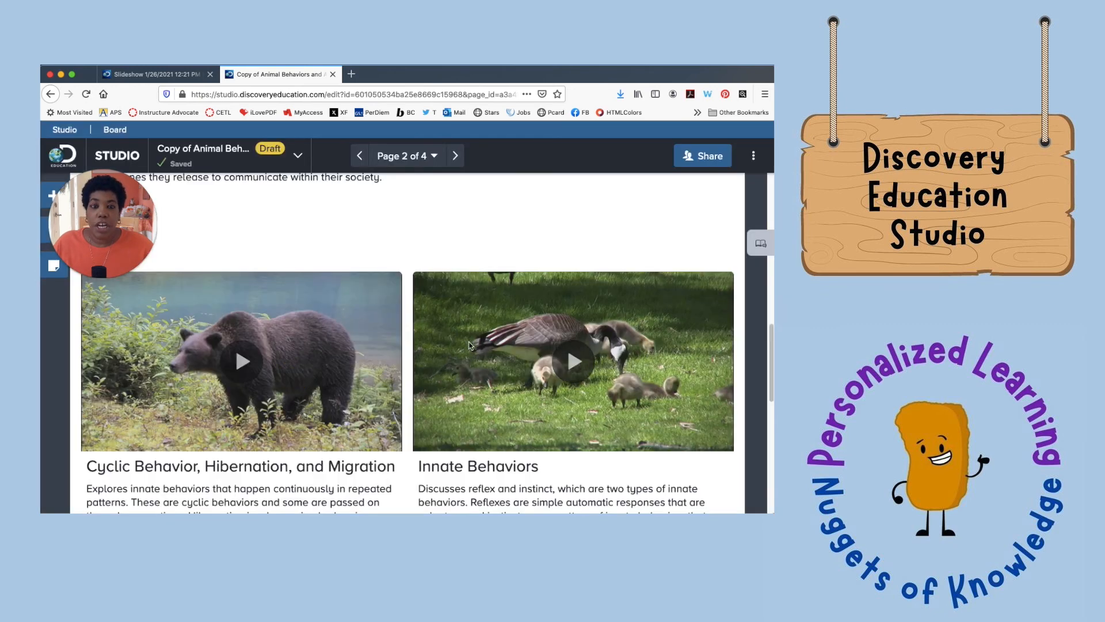
pyautogui.scroll(3, 469, 346)
pyautogui.scroll(6, 469, 345)
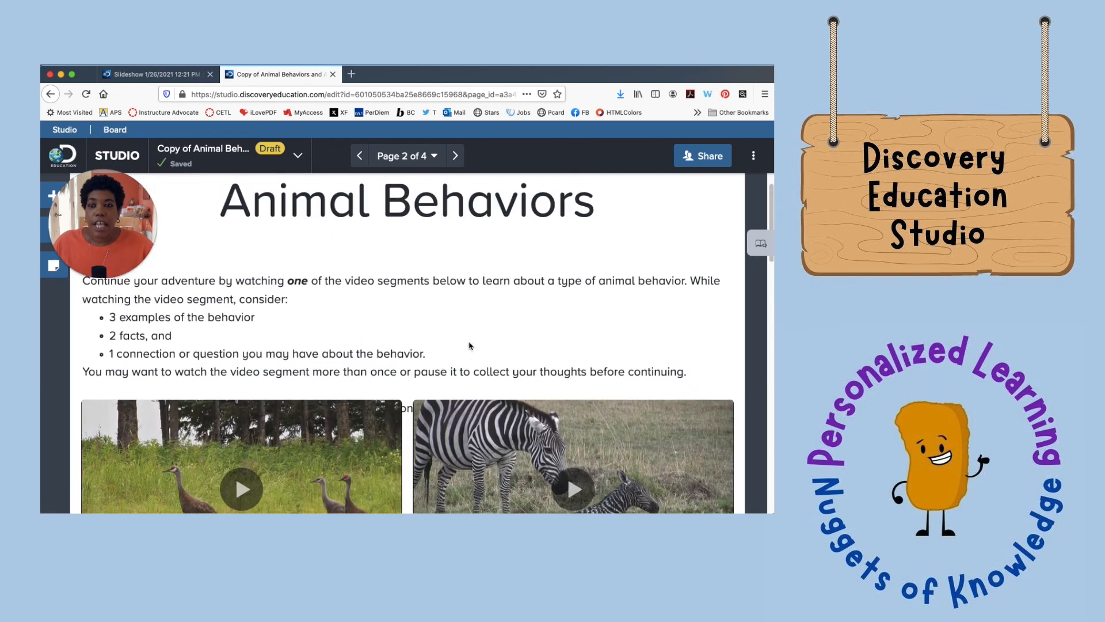